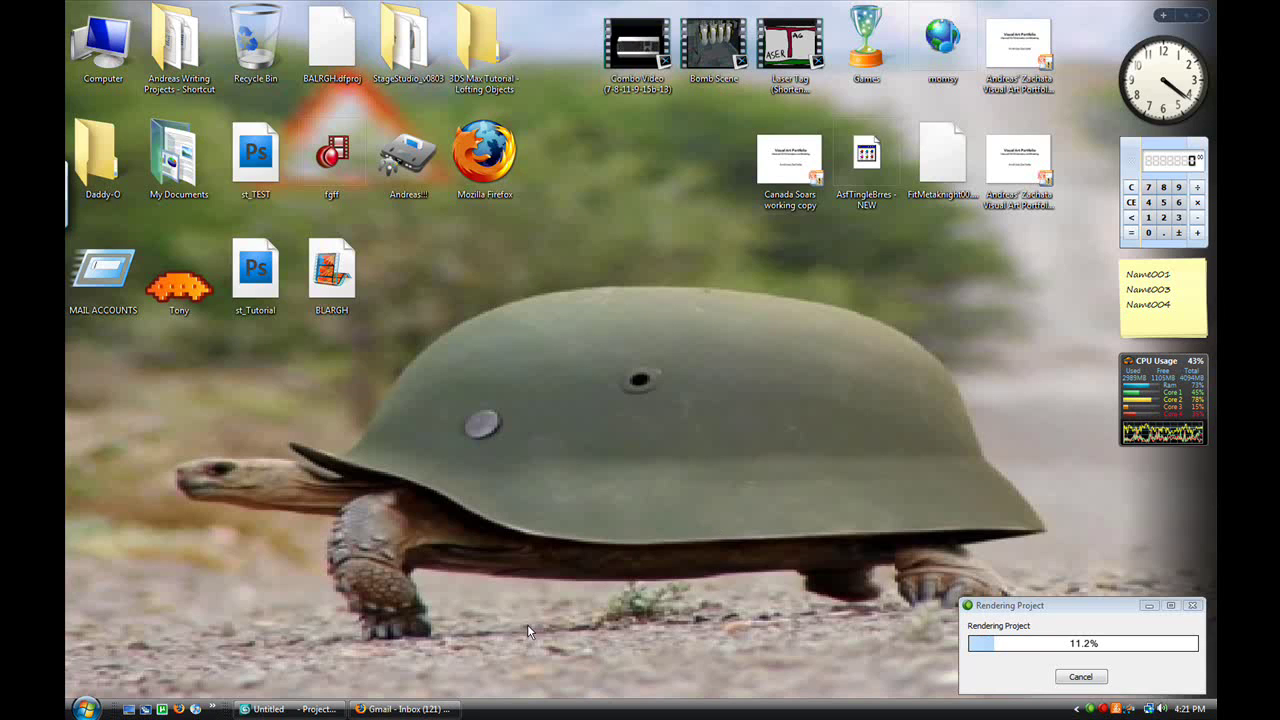
Create a sphere in the Perspective viewport.
{"action": "left_click", "coordinate": [290, 709]}
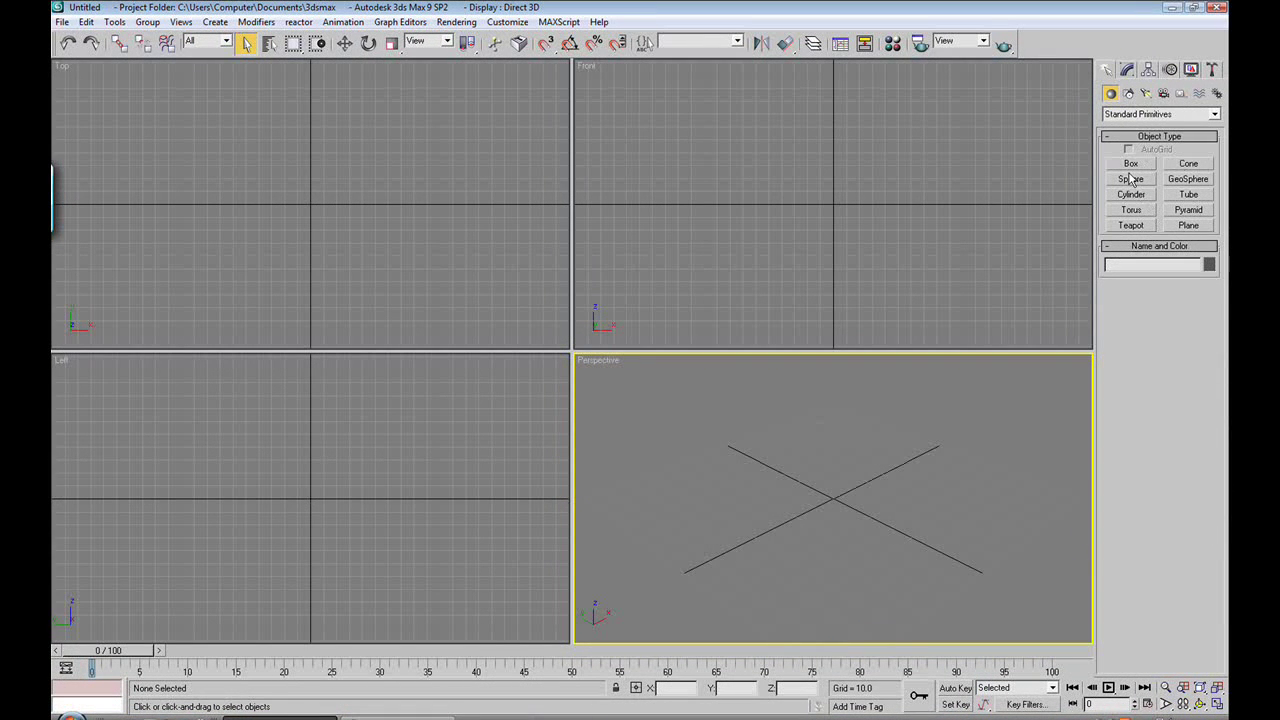
{"action": "left_click", "coordinate": [1132, 179]}
{"action": "left_click_drag", "start_coordinate": [716, 530], "coordinate": [737, 486]}
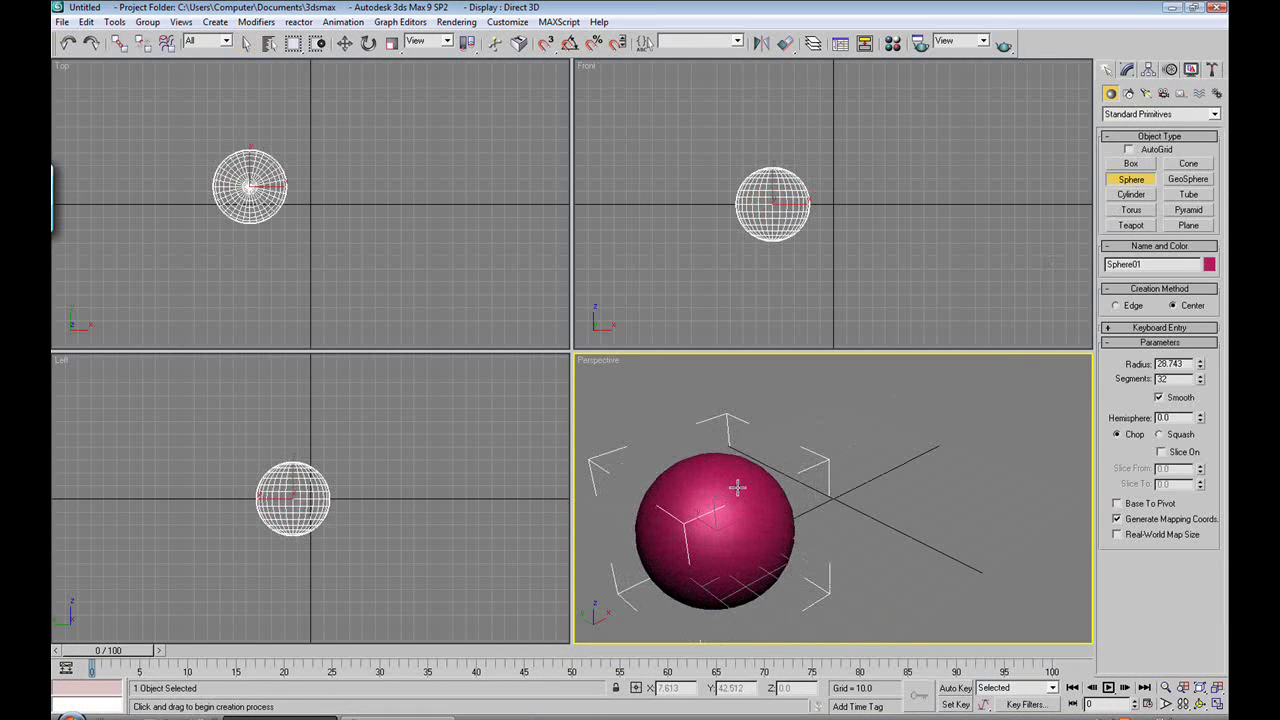
Add a box, move it alongside the sphere, and deselect it.
{"action": "left_click", "coordinate": [1131, 163]}
{"action": "left_click_drag", "start_coordinate": [880, 569], "coordinate": [1040, 562]}
{"action": "left_click", "coordinate": [1041, 455]}
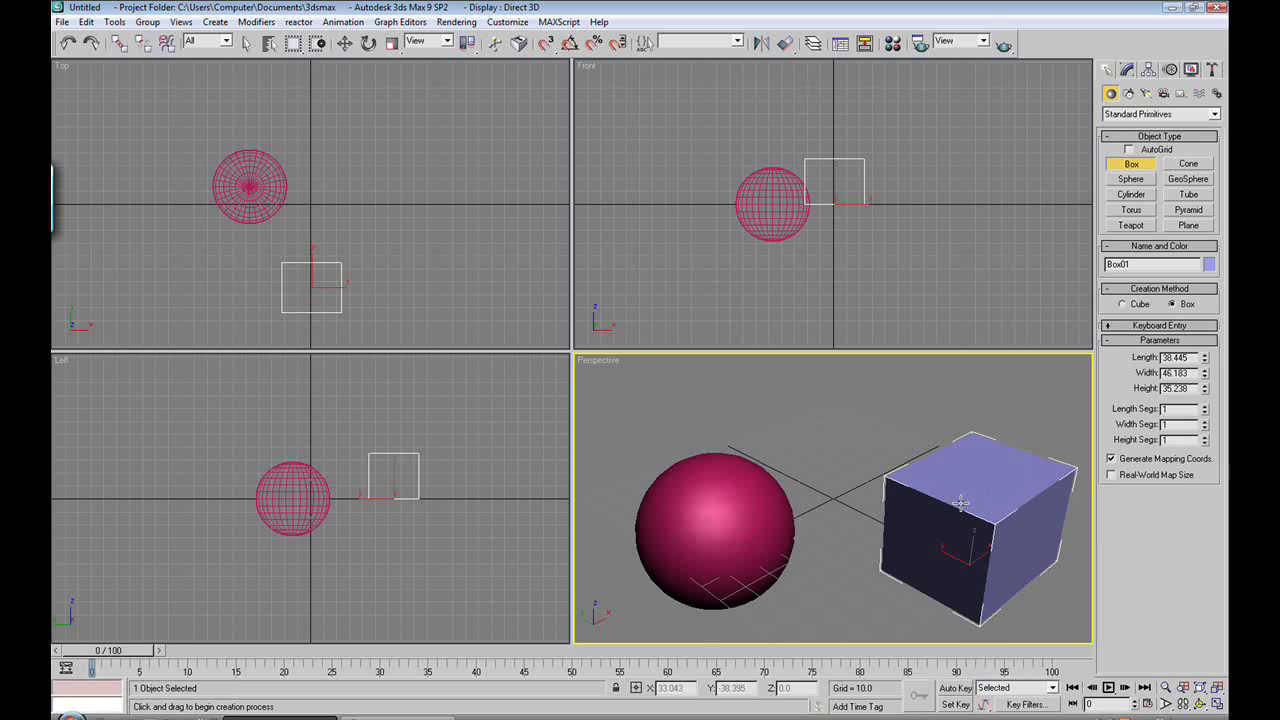
{"action": "key", "text": "w"}
{"action": "left_click_drag", "start_coordinate": [965, 561], "coordinate": [924, 524]}
{"action": "left_click", "coordinate": [845, 578]}
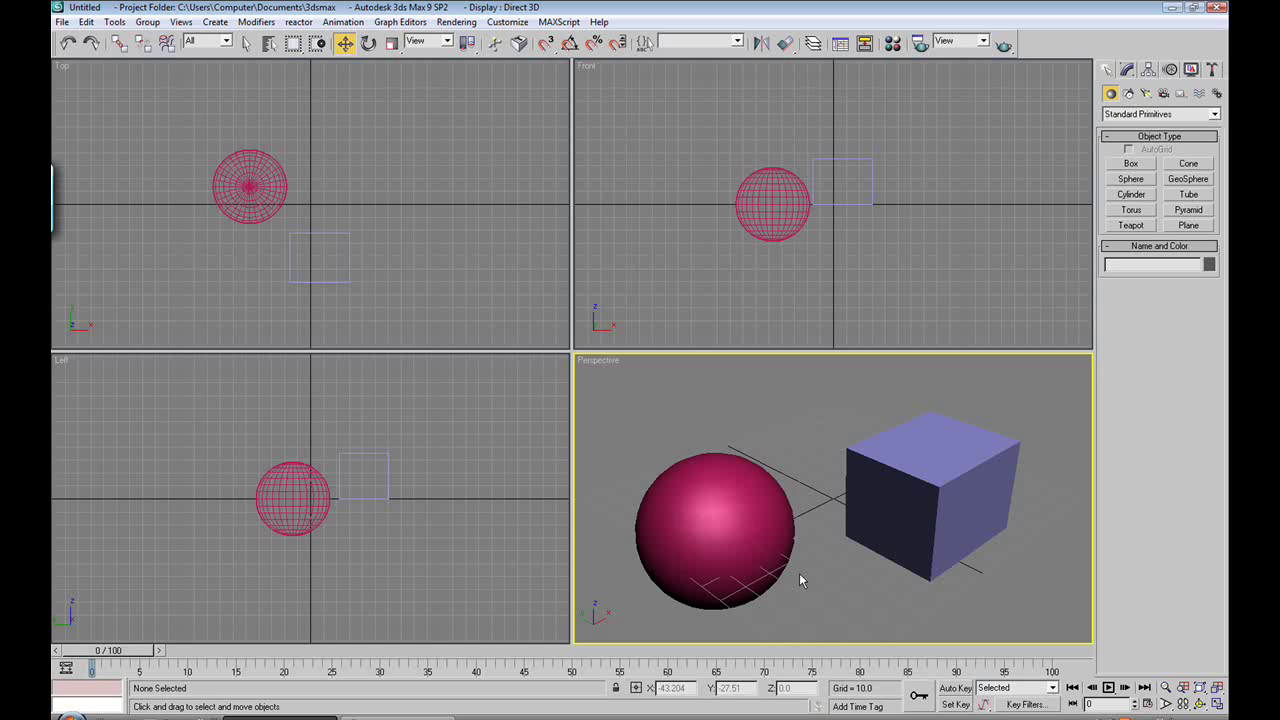
Open the Material Editor with M and move its window up and left.
{"action": "key", "text": "m"}
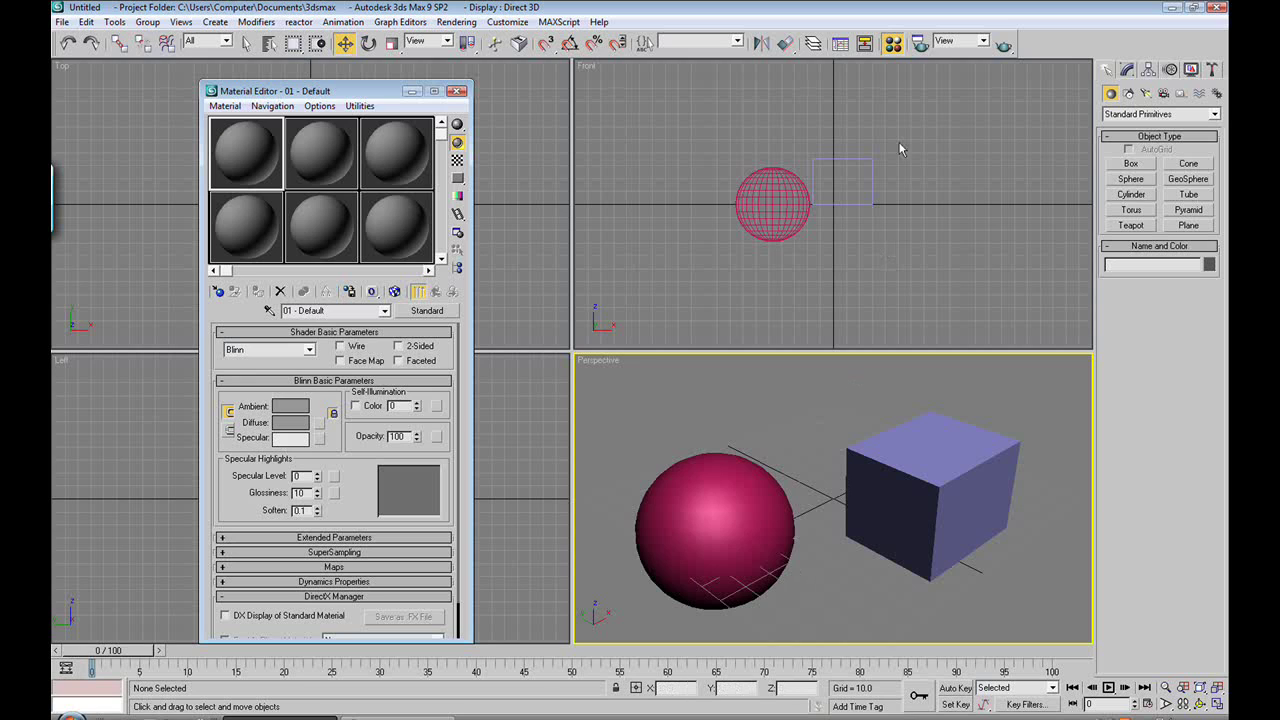
{"action": "left_click", "coordinate": [891, 51]}
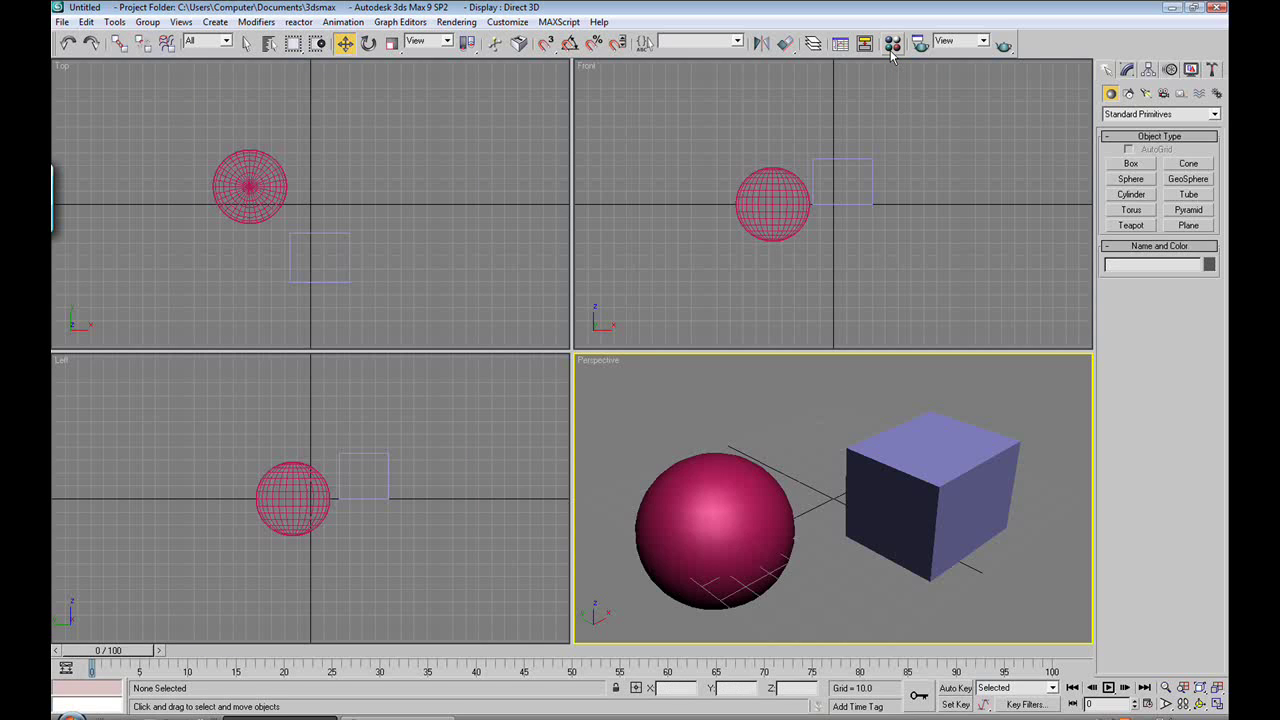
{"action": "left_click", "coordinate": [891, 51]}
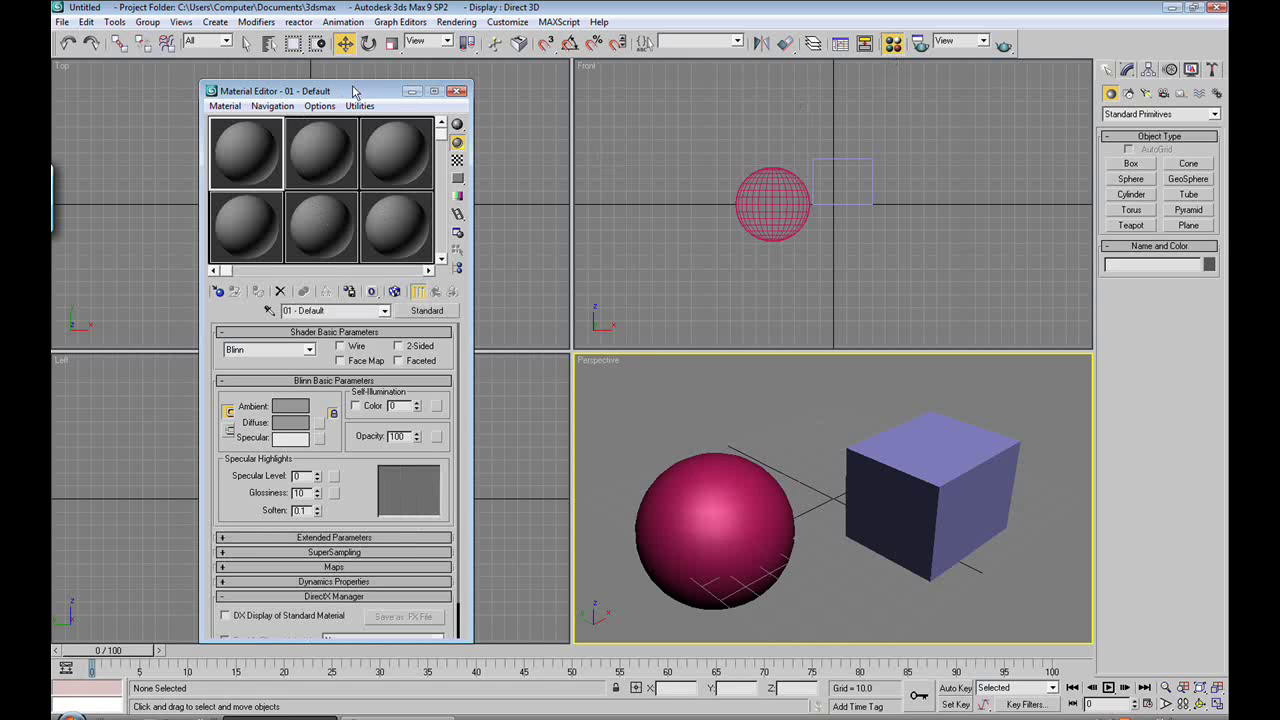
{"action": "left_click_drag", "start_coordinate": [356, 90], "coordinate": [326, 78]}
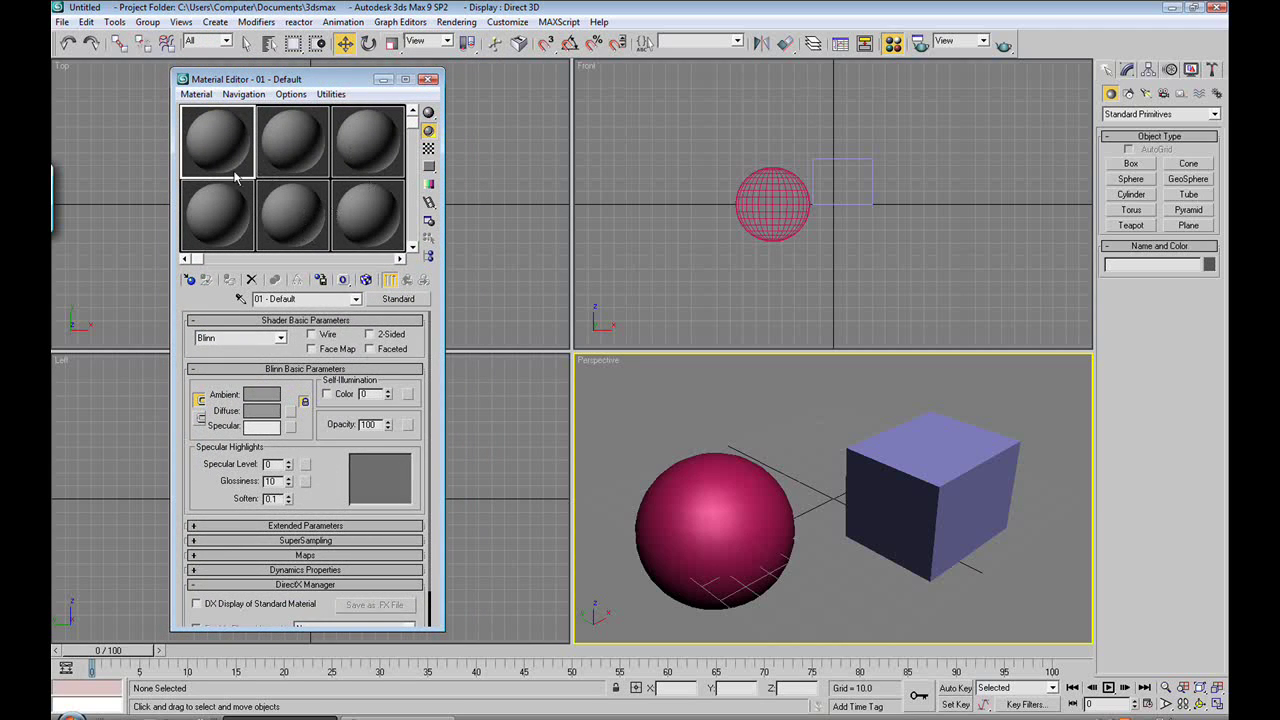
Cycle through sample slots 2, 3 and 08, ending back on slot 1.
{"action": "left_click", "coordinate": [308, 152]}
{"action": "left_click", "coordinate": [345, 148]}
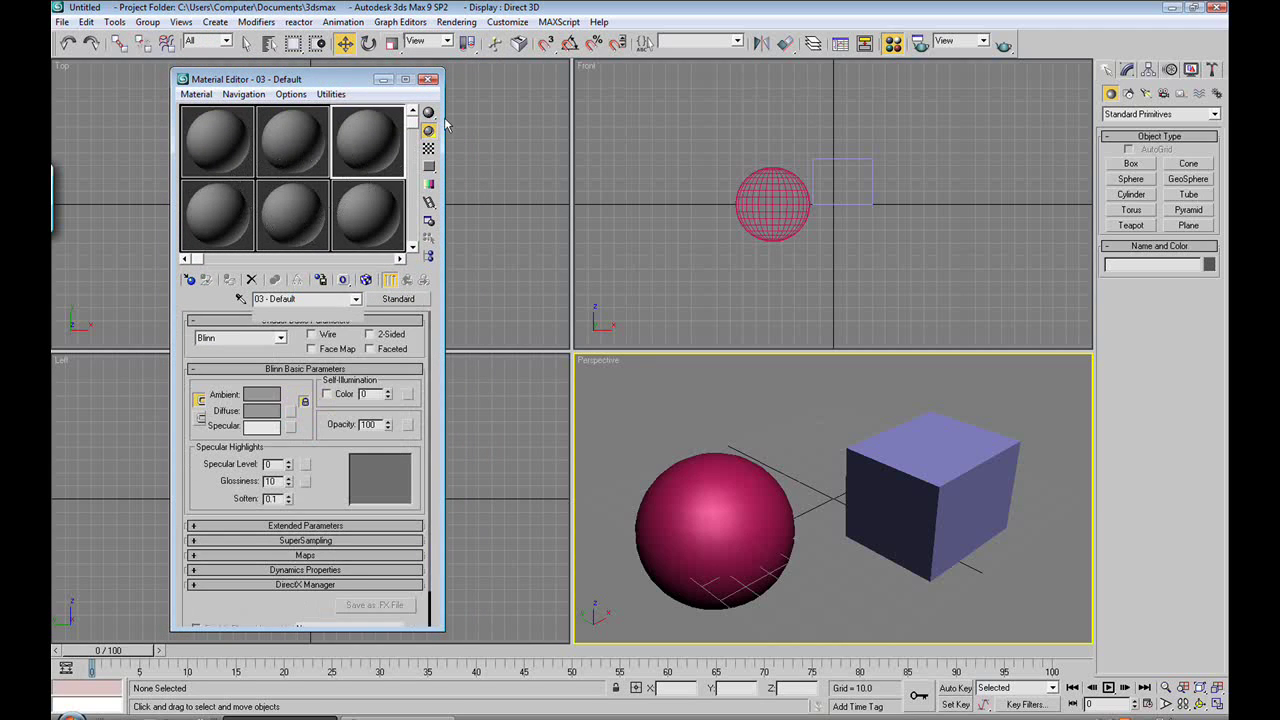
{"action": "left_click", "coordinate": [367, 212]}
{"action": "left_click", "coordinate": [292, 212]}
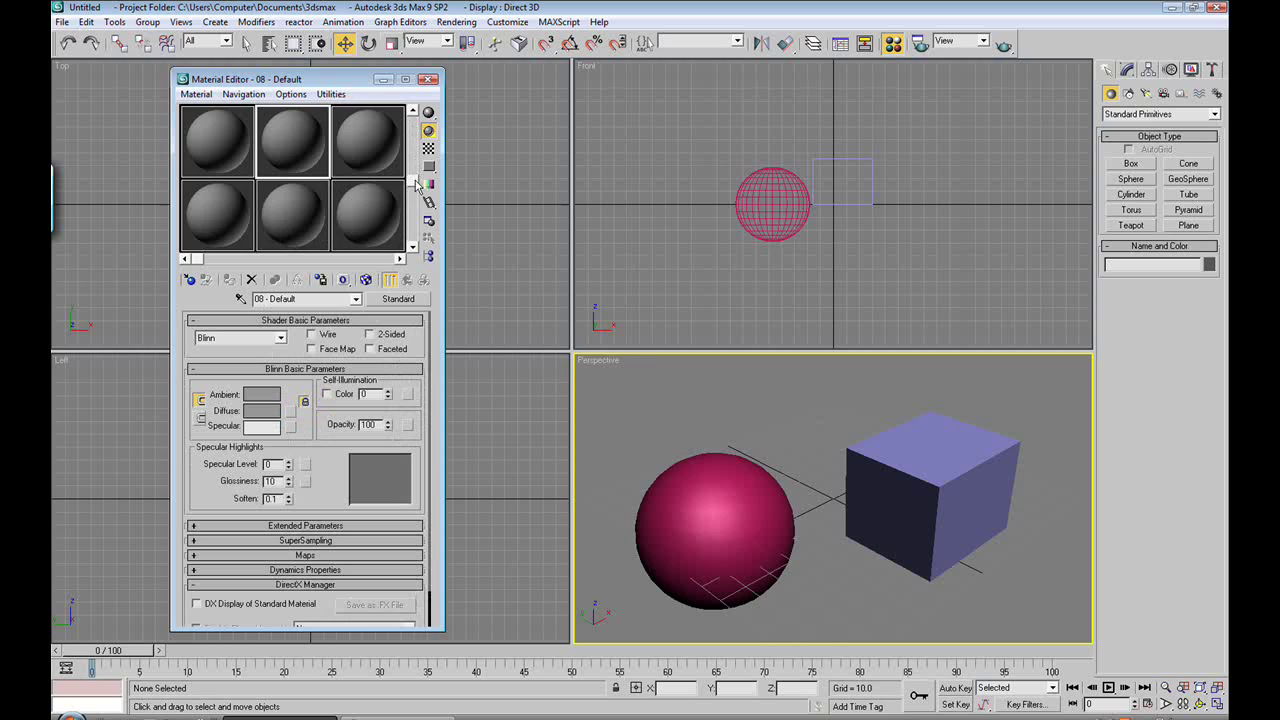
{"action": "left_click", "coordinate": [228, 155]}
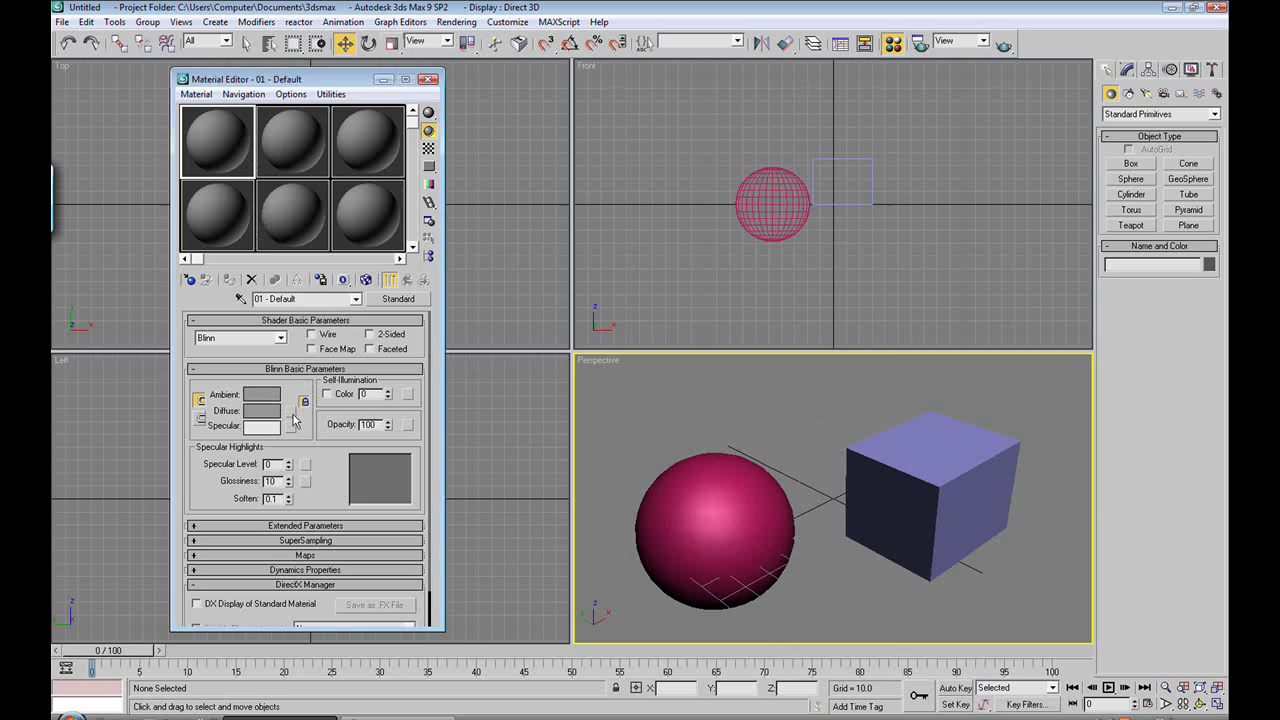
Set the first material's diffuse colour to a fully saturated green.
{"action": "left_click", "coordinate": [291, 411]}
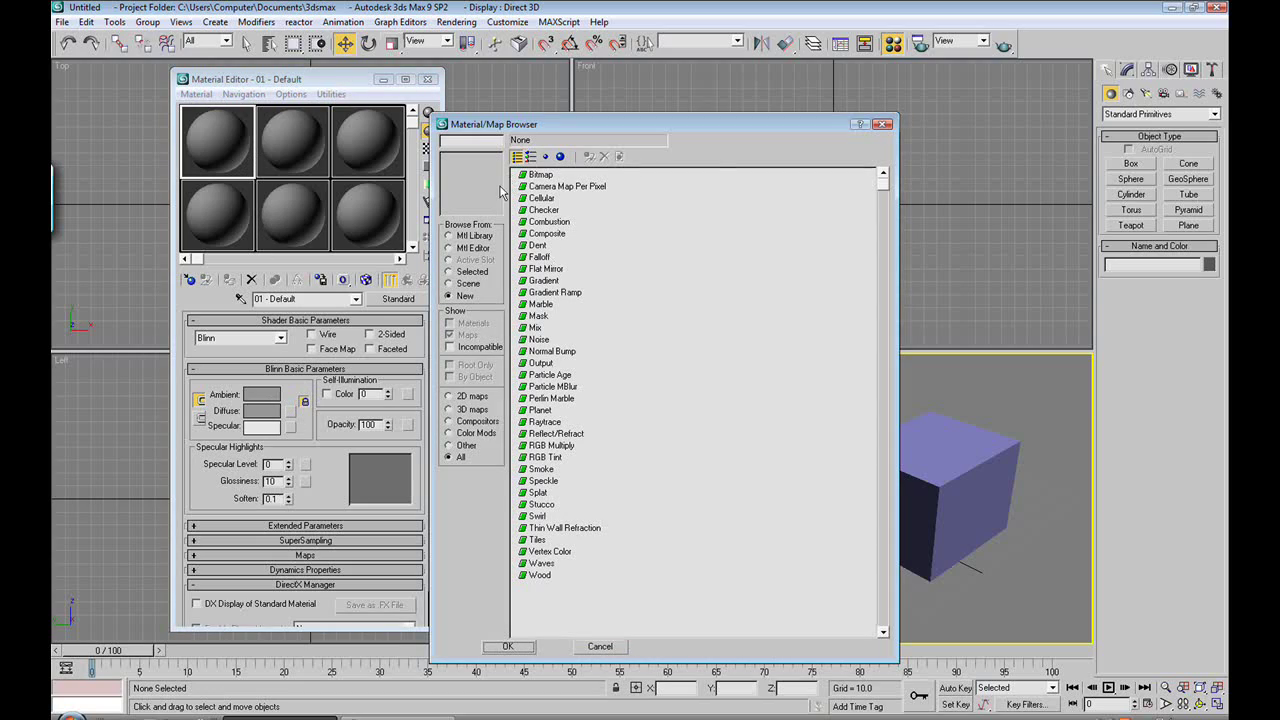
{"action": "left_click", "coordinate": [882, 124]}
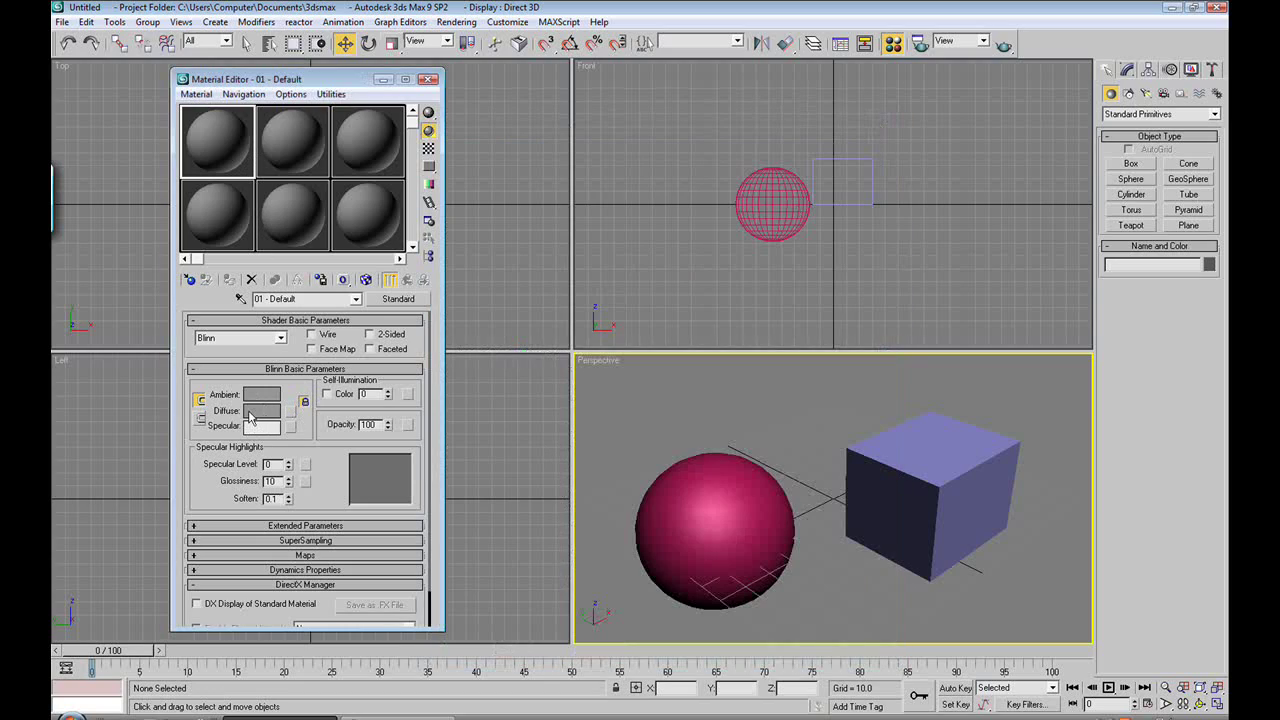
{"action": "left_click", "coordinate": [261, 410]}
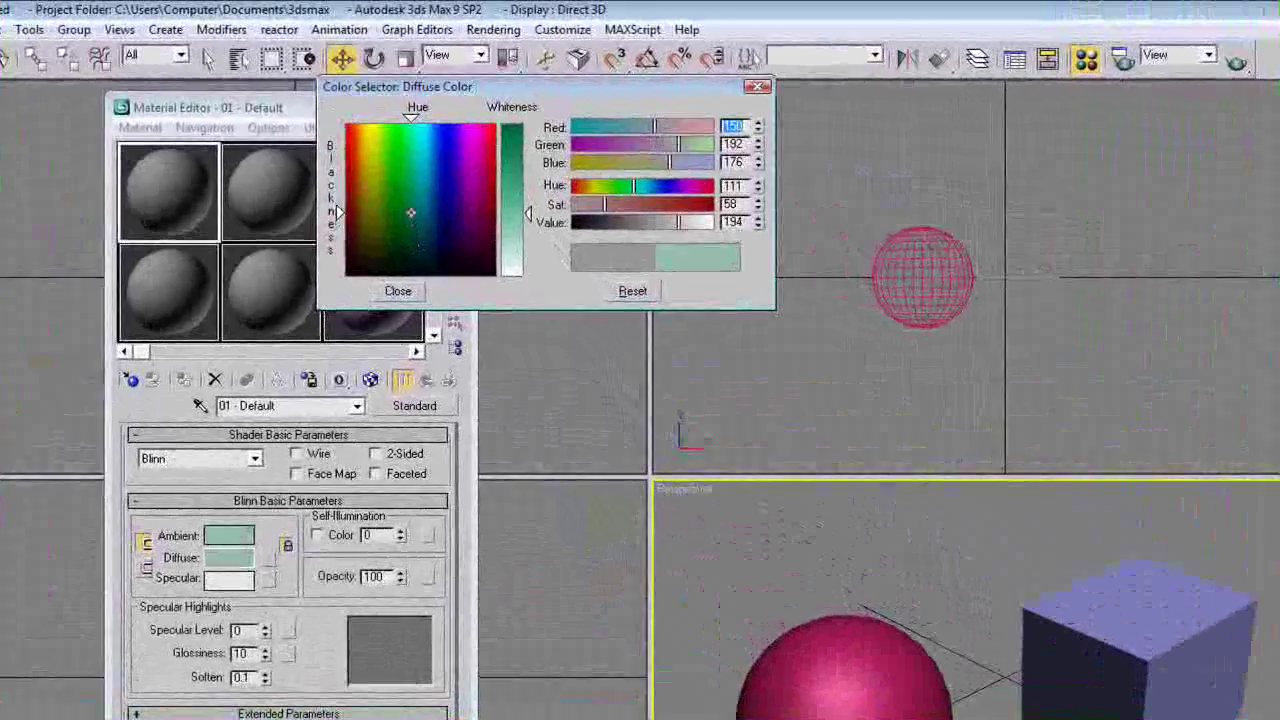
{"action": "left_click_drag", "start_coordinate": [372, 150], "coordinate": [393, 106]}
{"action": "left_click", "coordinate": [401, 128]}
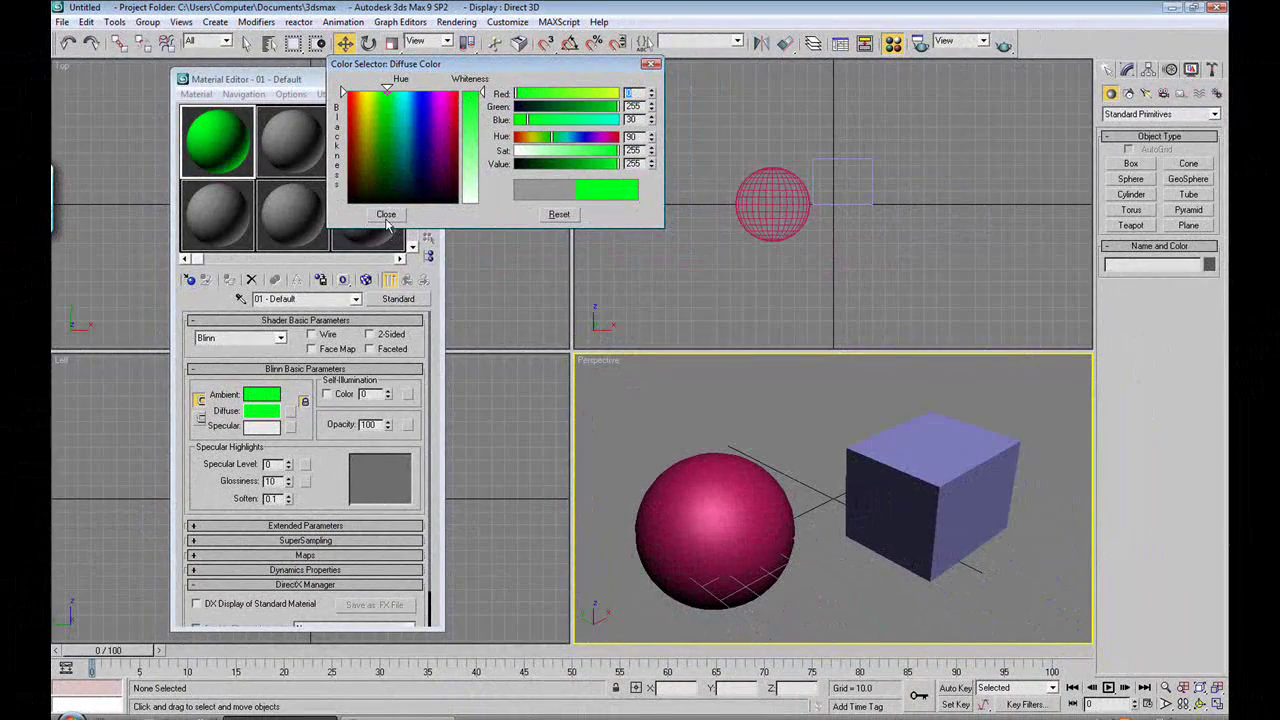
{"action": "left_click", "coordinate": [386, 214]}
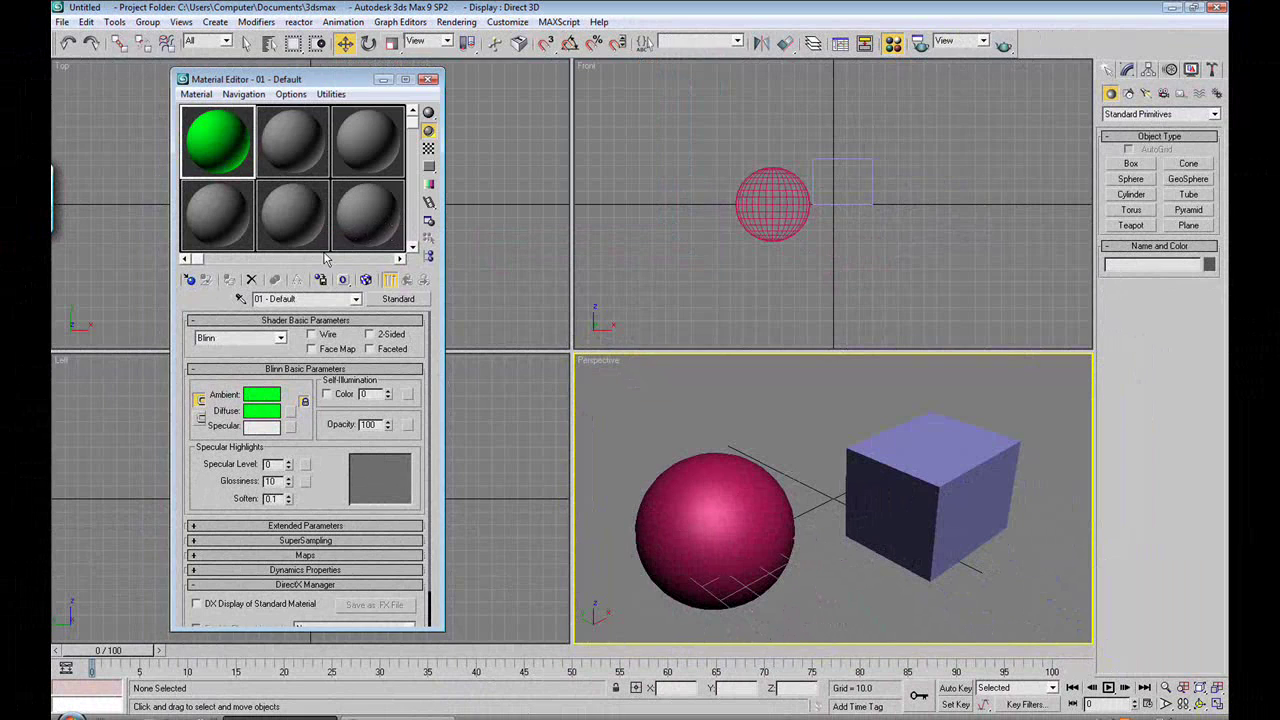
Select the sphere and assign the green 01 - Default material to it.
{"action": "left_click", "coordinate": [670, 472]}
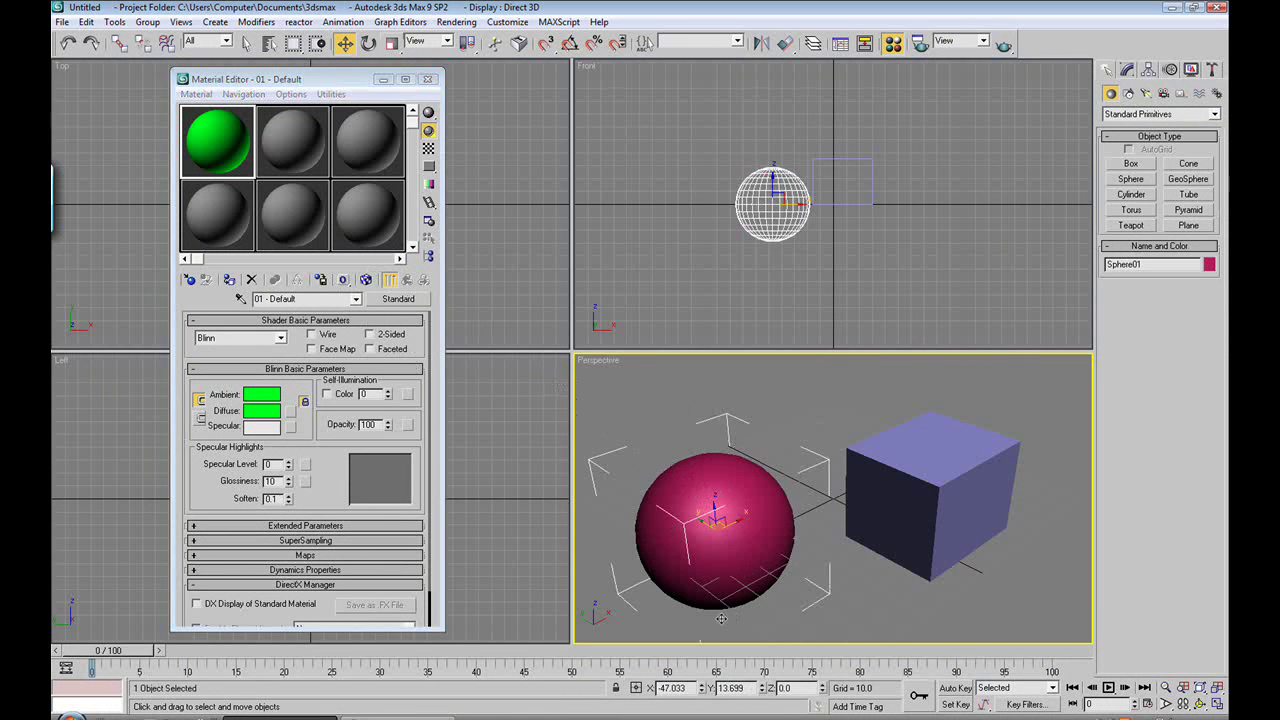
{"action": "left_click", "coordinate": [220, 140]}
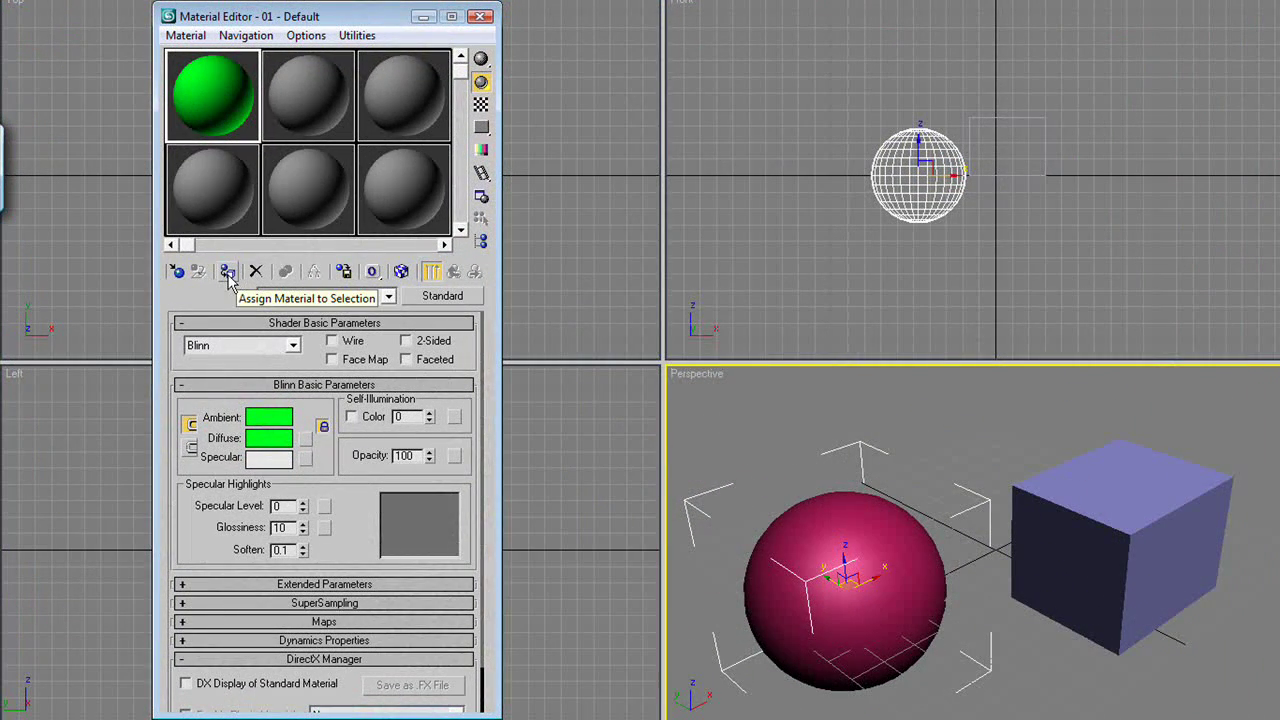
{"action": "left_click", "coordinate": [229, 273]}
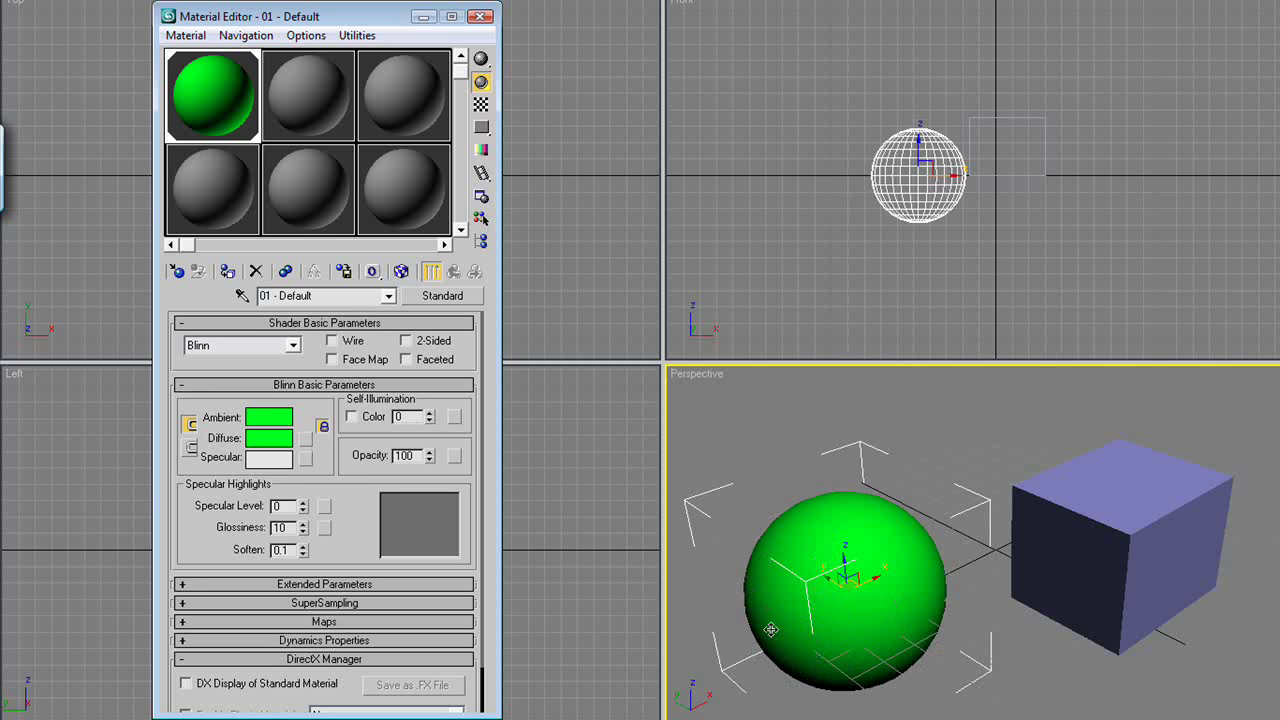
Drag the 01 - Default material onto the box and recolour its diffuse to orange.
{"action": "left_click", "coordinate": [1100, 545]}
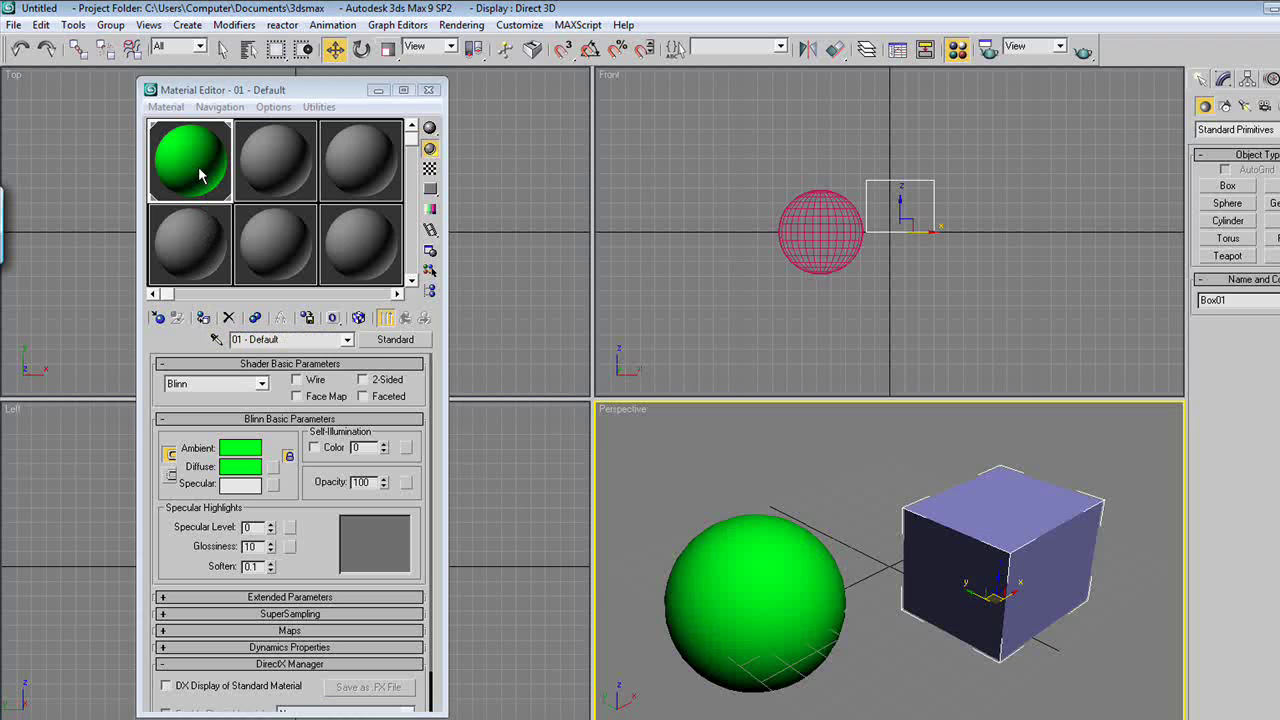
{"action": "left_click_drag", "start_coordinate": [199, 175], "coordinate": [990, 546]}
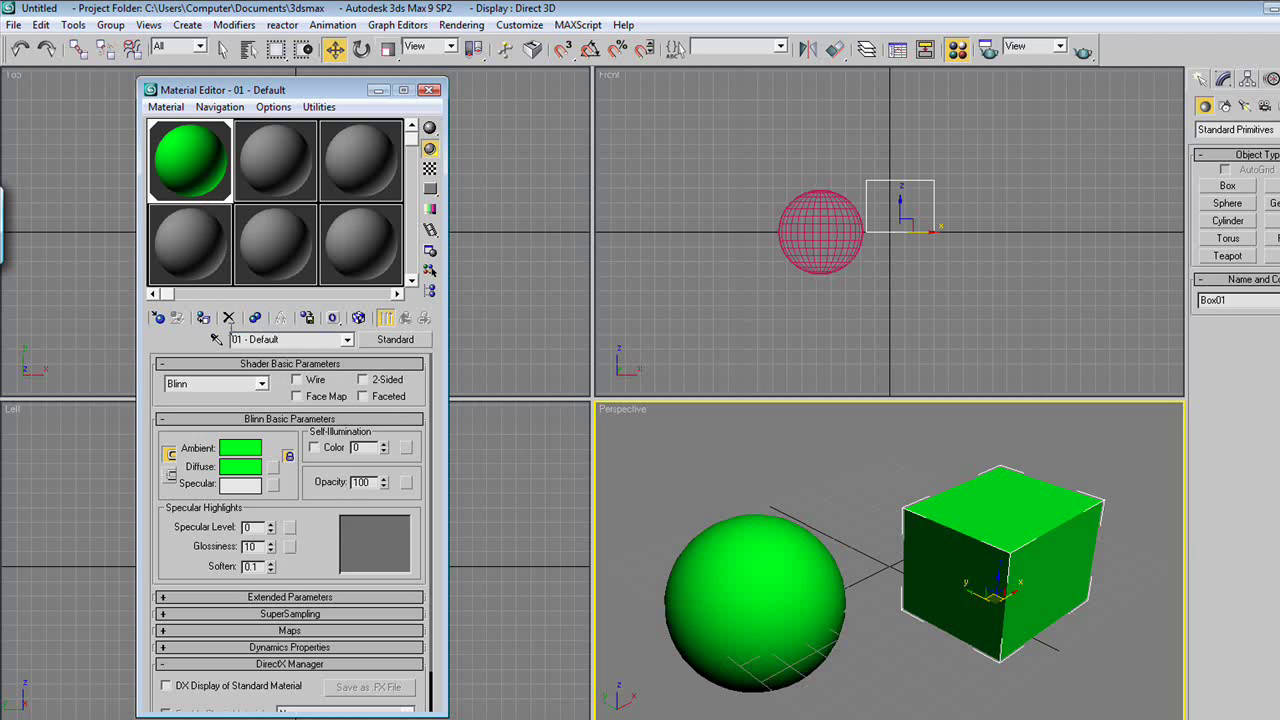
{"action": "left_click", "coordinate": [255, 467]}
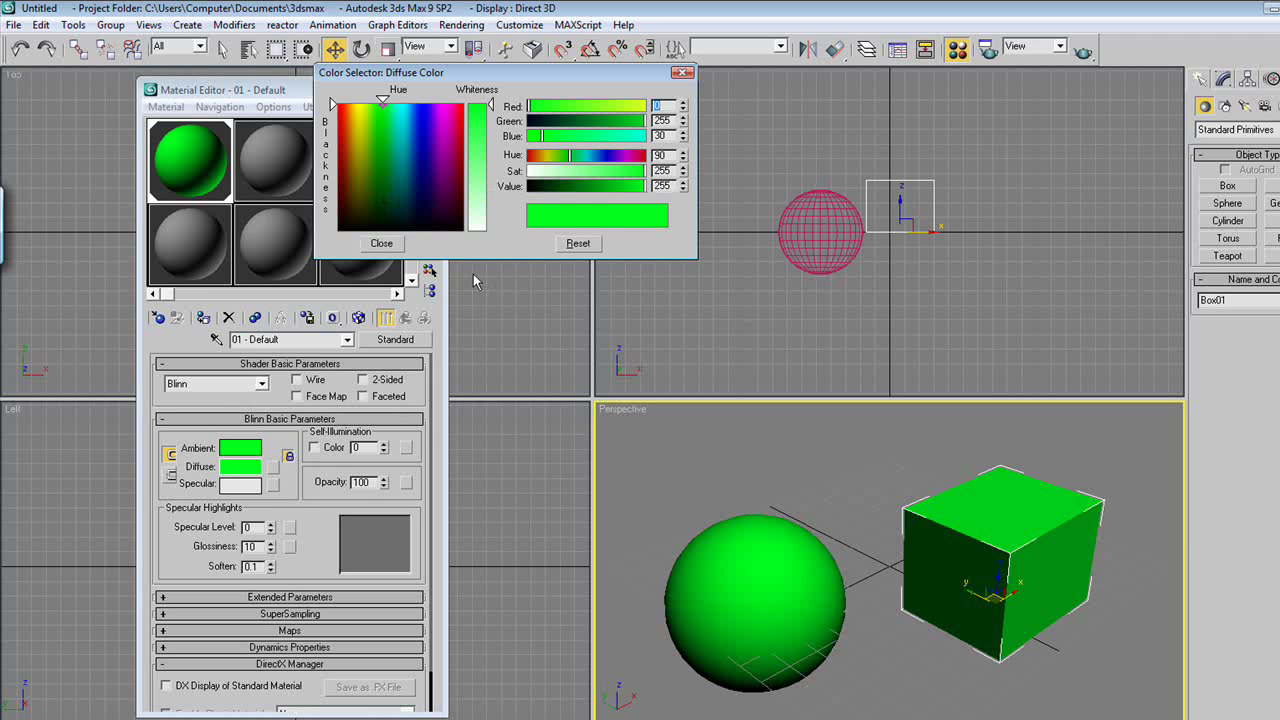
{"action": "left_click", "coordinate": [403, 136]}
{"action": "mouse_move", "coordinate": [402, 182]}
{"action": "left_mouse_down"}
{"action": "mouse_move", "coordinate": [372, 177]}
{"action": "mouse_move", "coordinate": [385, 140]}
{"action": "mouse_move", "coordinate": [430, 133]}
{"action": "mouse_move", "coordinate": [400, 204]}
{"action": "mouse_move", "coordinate": [371, 126]}
{"action": "mouse_move", "coordinate": [350, 133]}
{"action": "mouse_move", "coordinate": [388, 150]}
{"action": "mouse_move", "coordinate": [345, 146]}
{"action": "mouse_move", "coordinate": [340, 118]}
{"action": "left_mouse_up"}
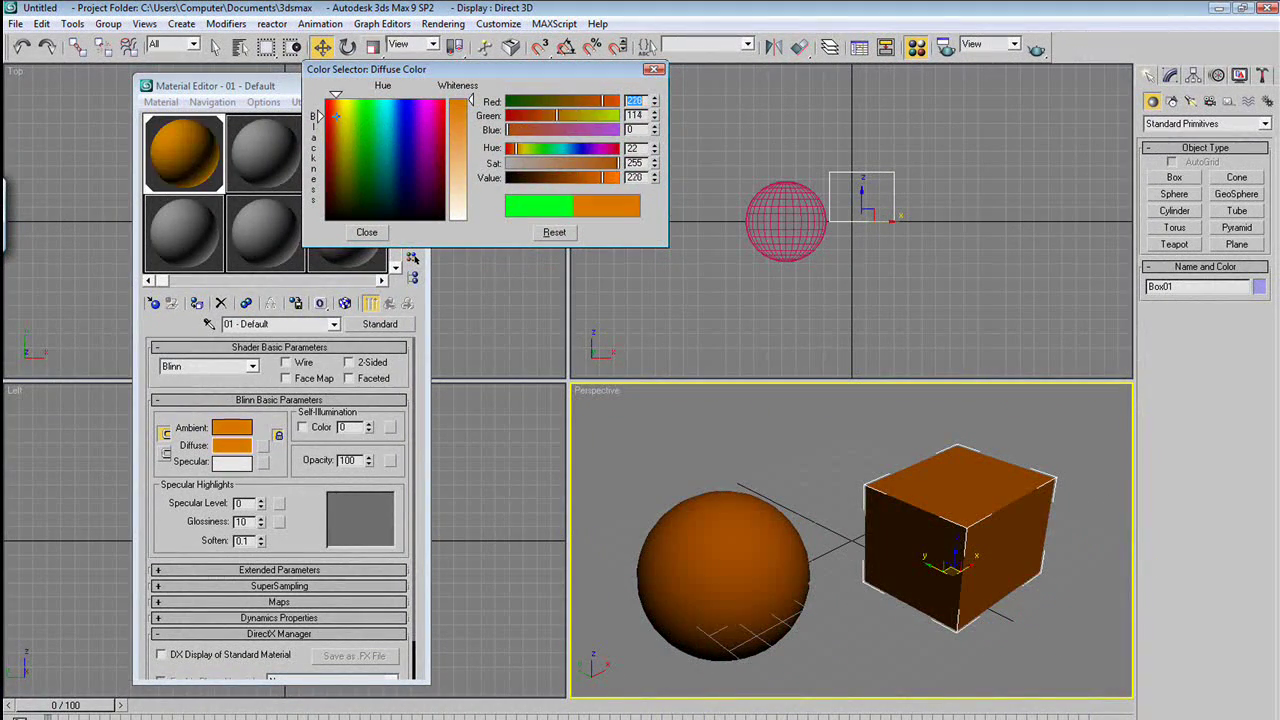
{"action": "left_click", "coordinate": [367, 232]}
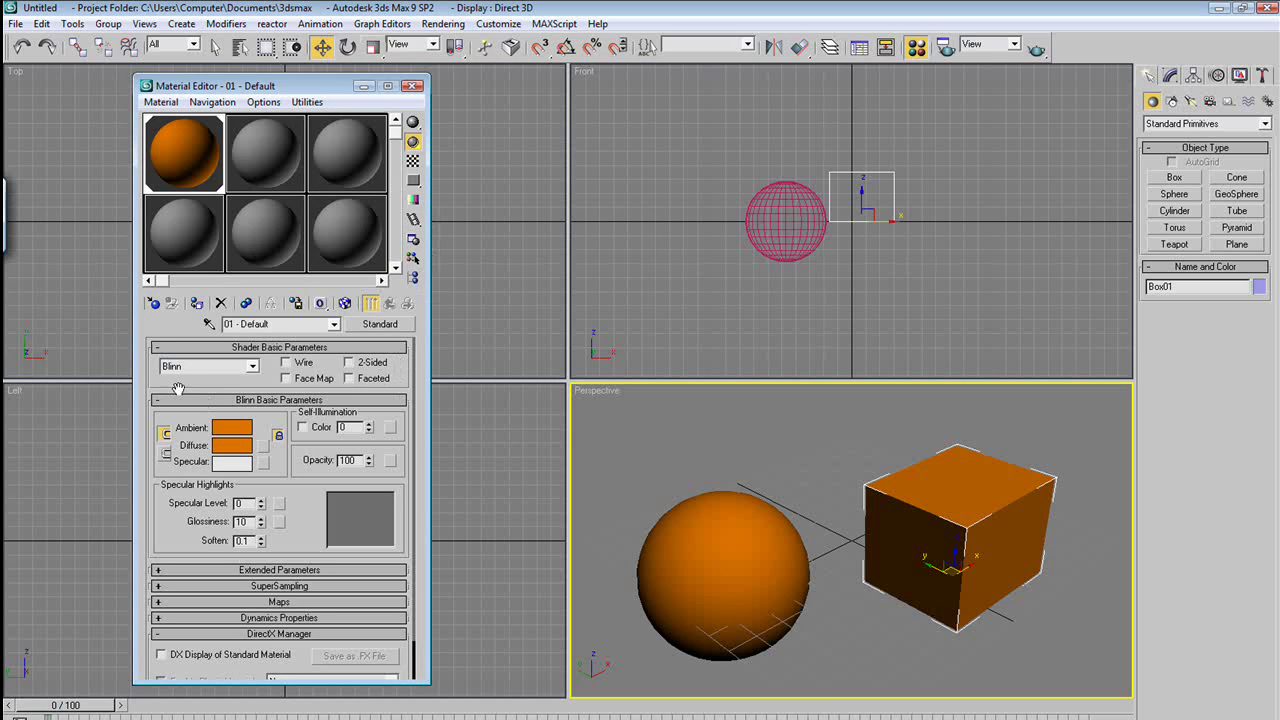
{"action": "left_click", "coordinate": [272, 166]}
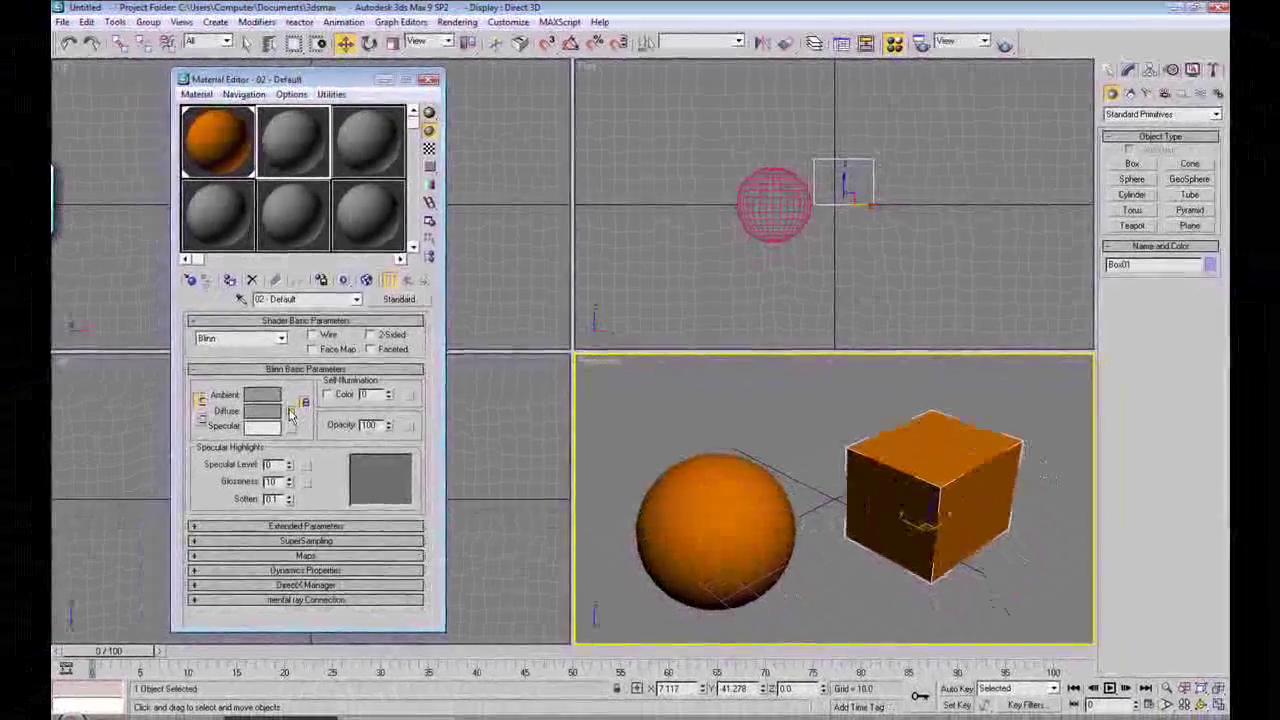
Preview Combustion, Checker, Bitmap, Camera Map Per Pixel and Flat Mirror diffuse maps.
{"action": "left_click", "coordinate": [263, 445]}
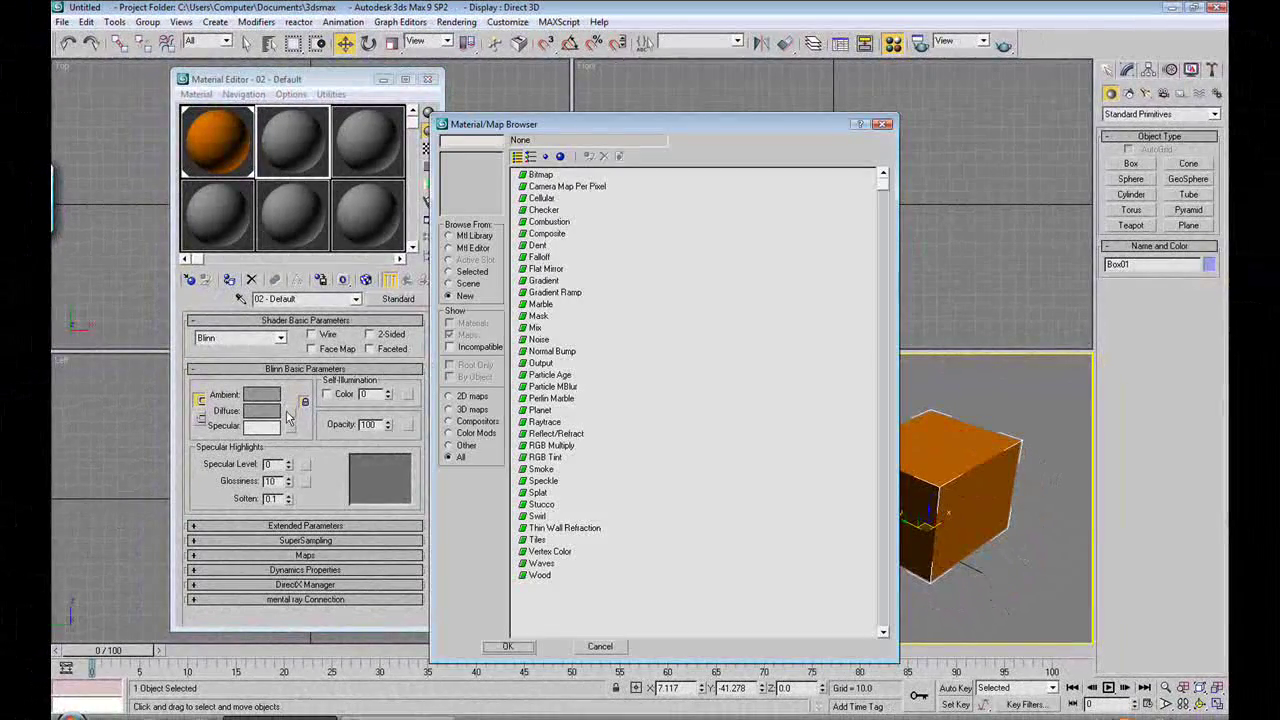
{"action": "left_click", "coordinate": [549, 221]}
{"action": "left_click", "coordinate": [545, 210]}
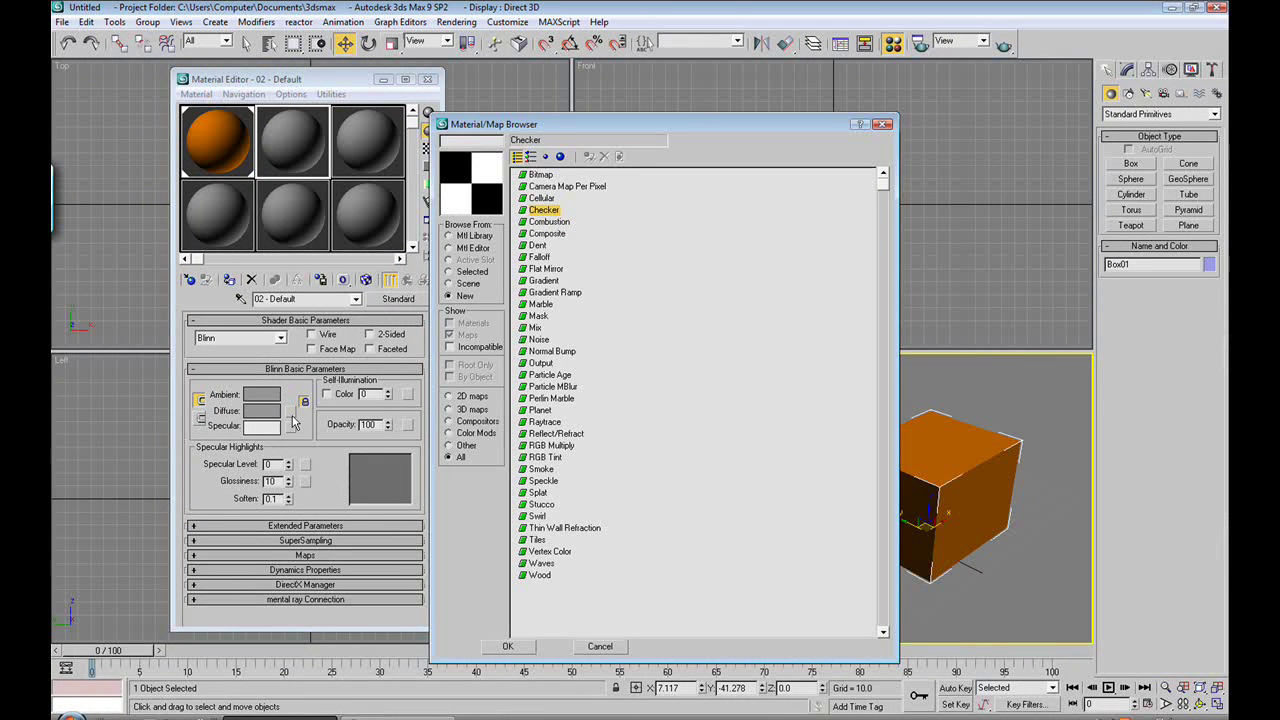
{"action": "left_click", "coordinate": [540, 175]}
{"action": "left_click", "coordinate": [543, 186]}
{"action": "left_click", "coordinate": [549, 222]}
{"action": "left_click", "coordinate": [546, 270]}
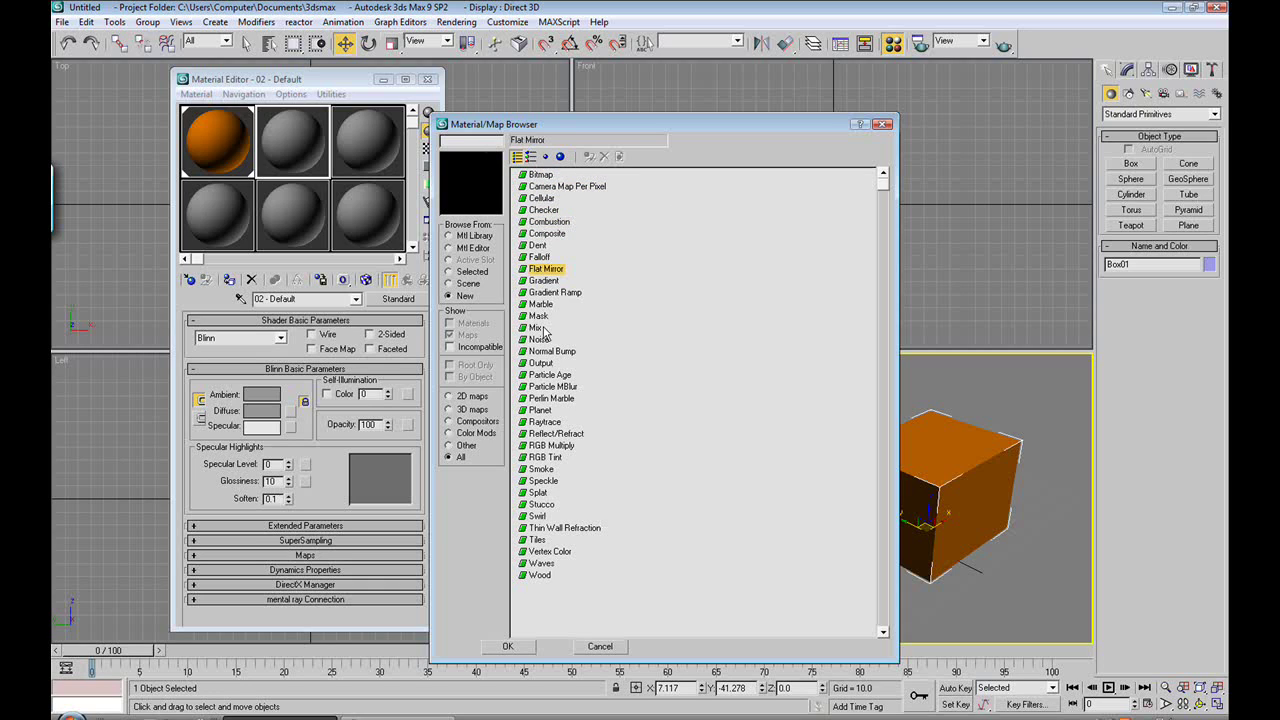
{"action": "left_click", "coordinate": [550, 187]}
{"action": "left_click", "coordinate": [544, 176]}
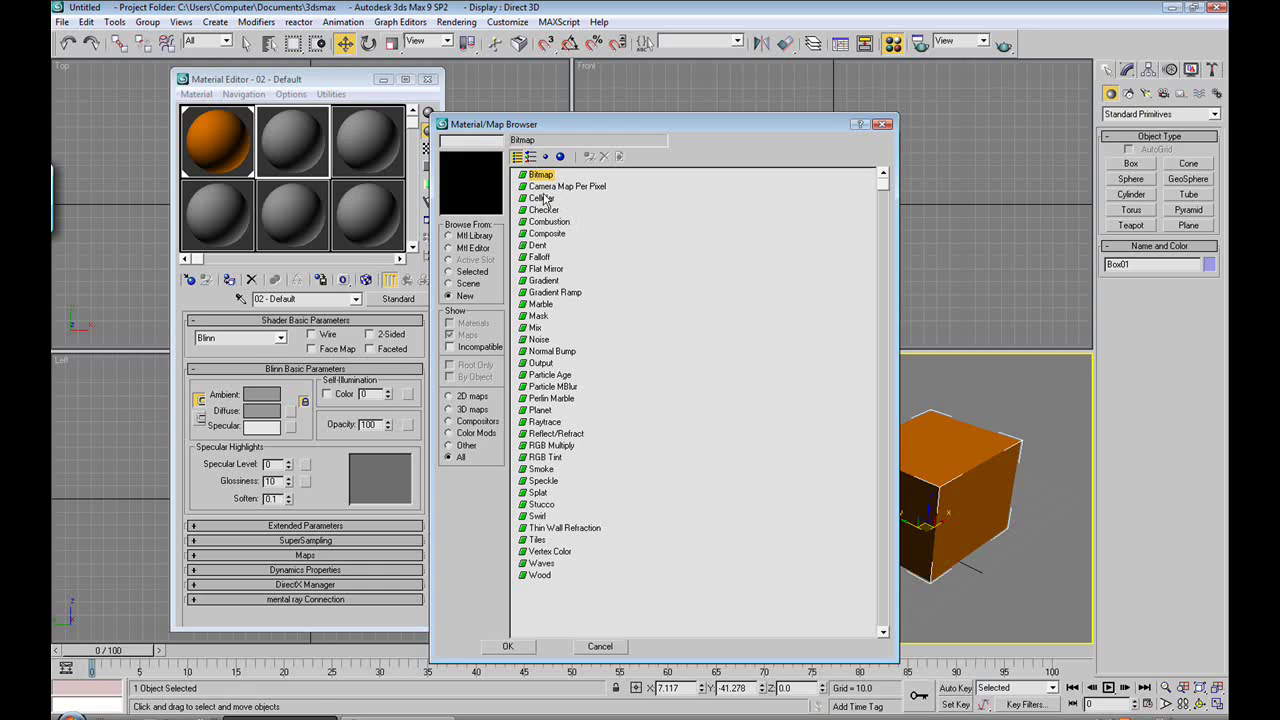
Preview Cellular, Speckle, Stucco and Splat, then assign Checker to the diffuse.
{"action": "left_click", "coordinate": [543, 199]}
{"action": "left_click", "coordinate": [553, 210]}
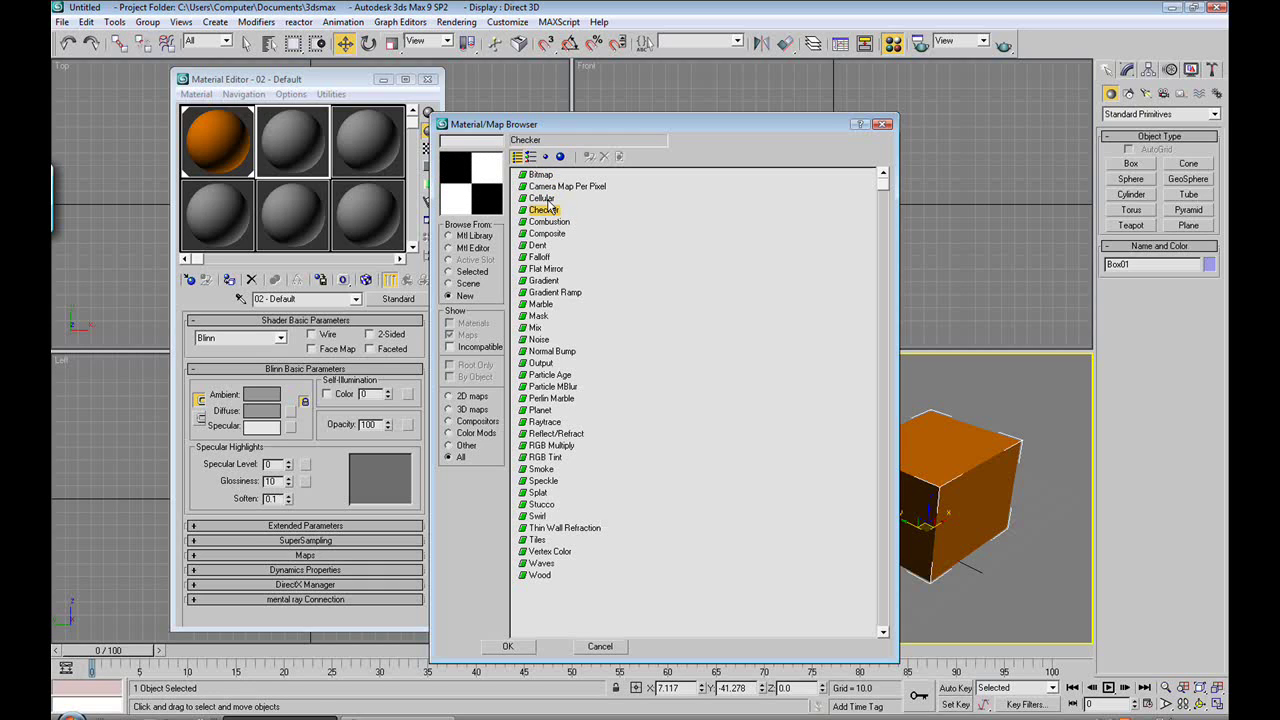
{"action": "left_click", "coordinate": [546, 200]}
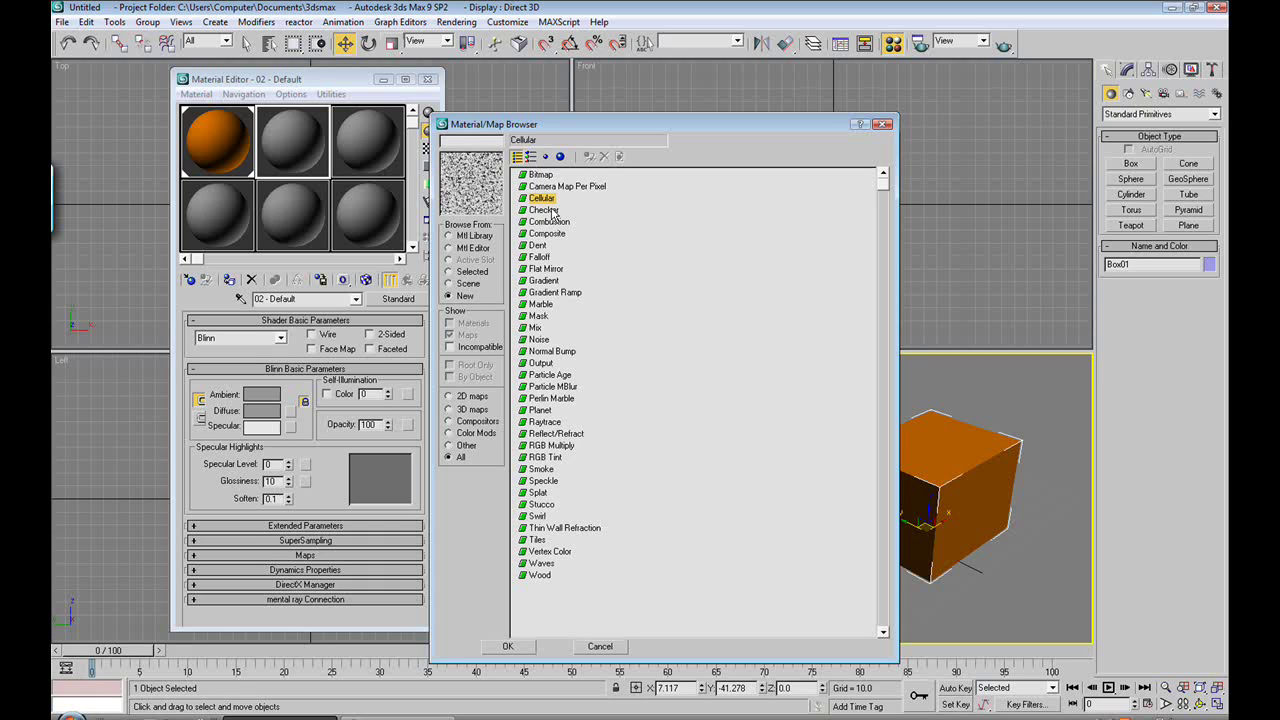
{"action": "left_click", "coordinate": [554, 483]}
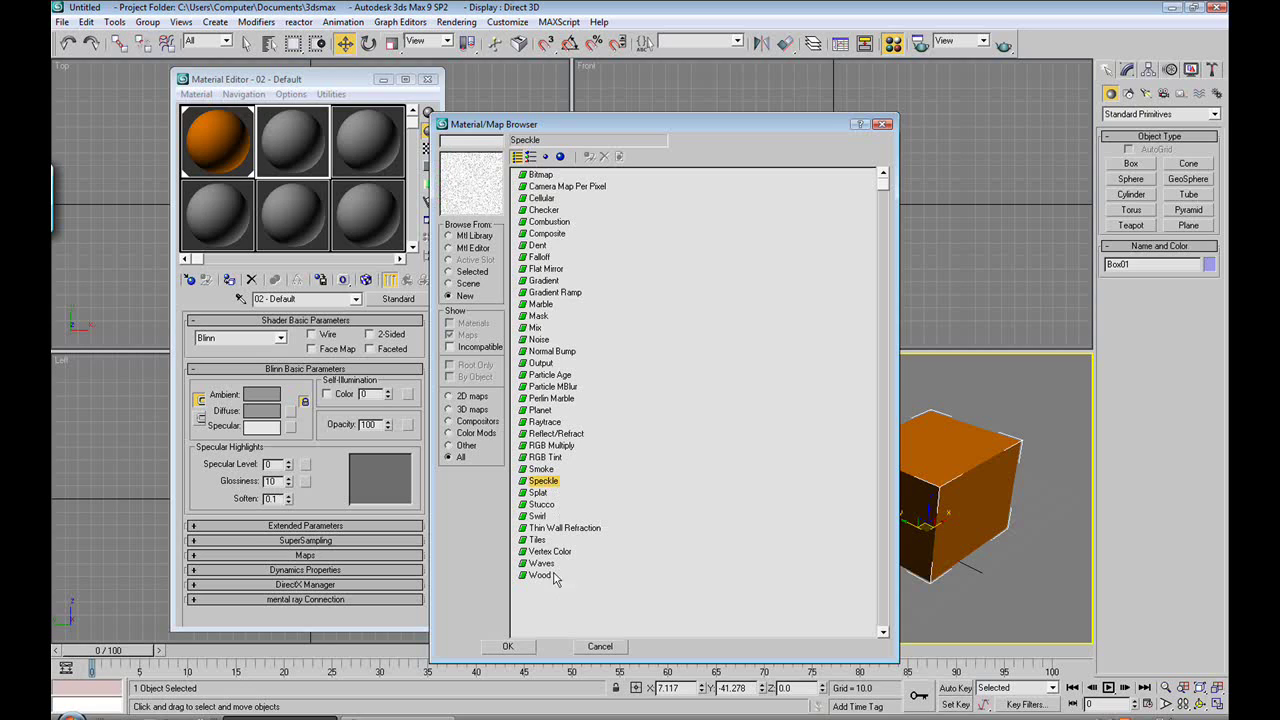
{"action": "left_click", "coordinate": [542, 505]}
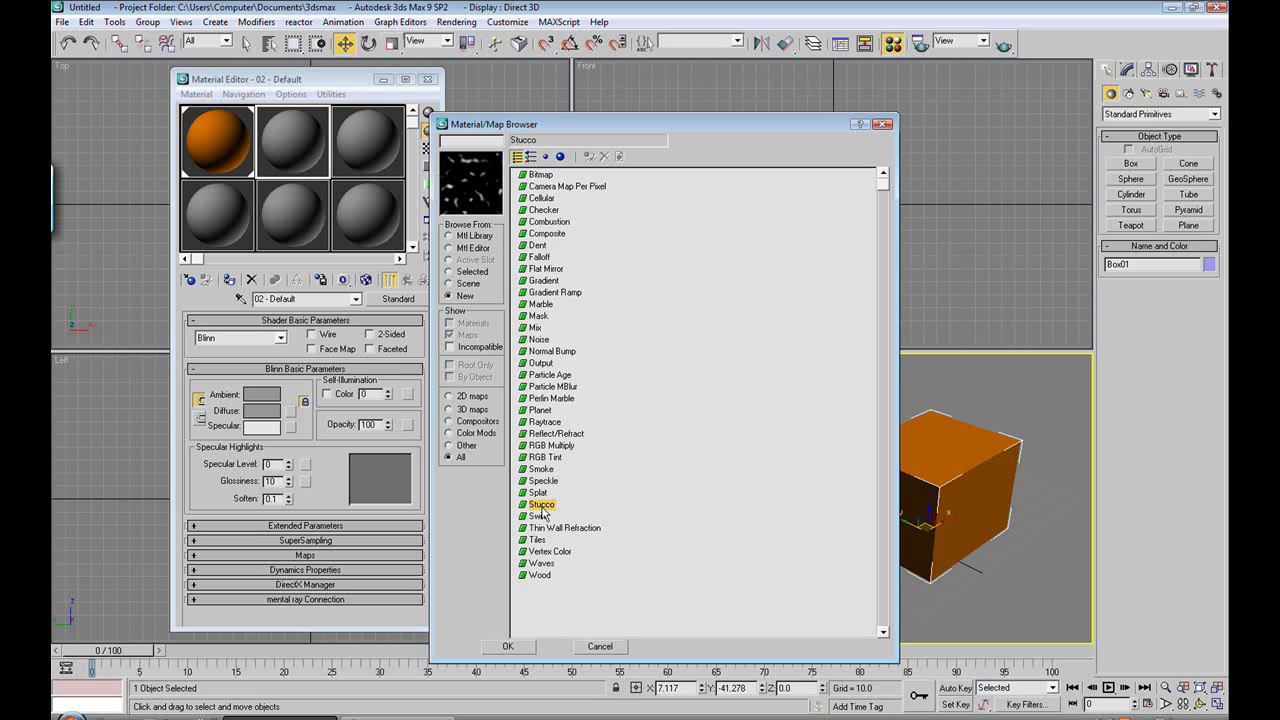
{"action": "left_click", "coordinate": [541, 493]}
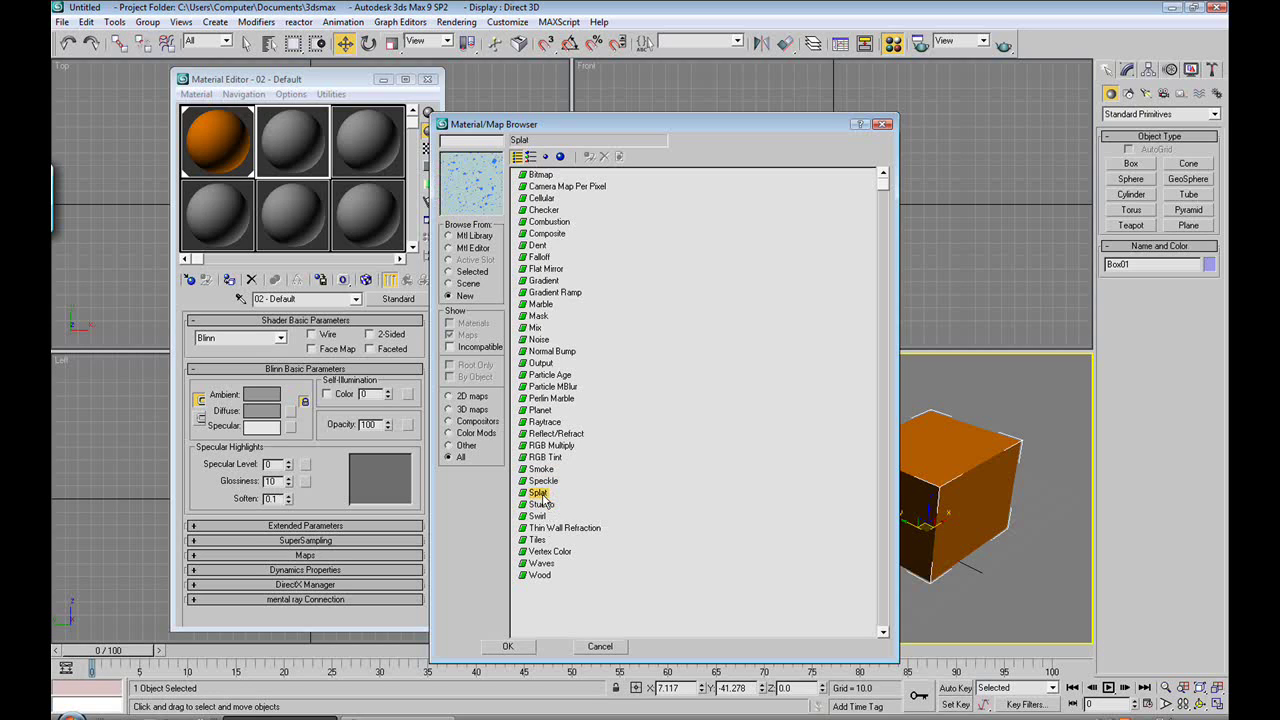
{"action": "left_click", "coordinate": [541, 211]}
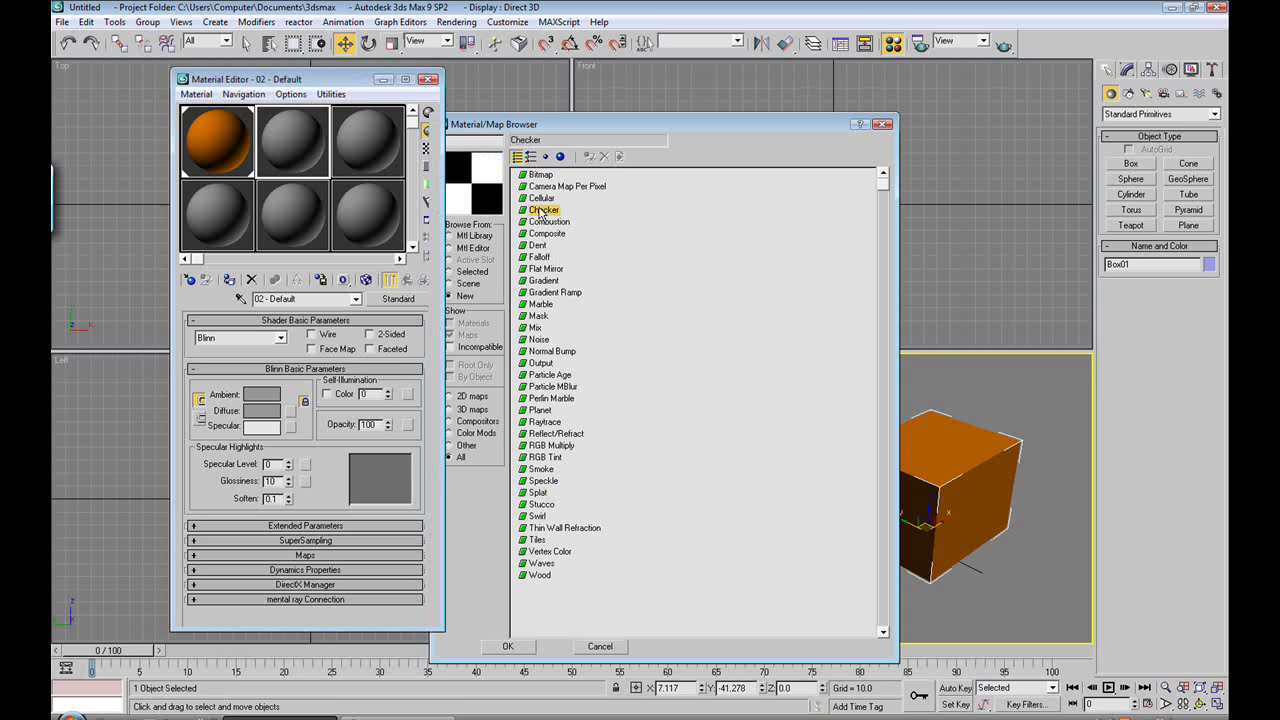
{"action": "double_click", "coordinate": [541, 211]}
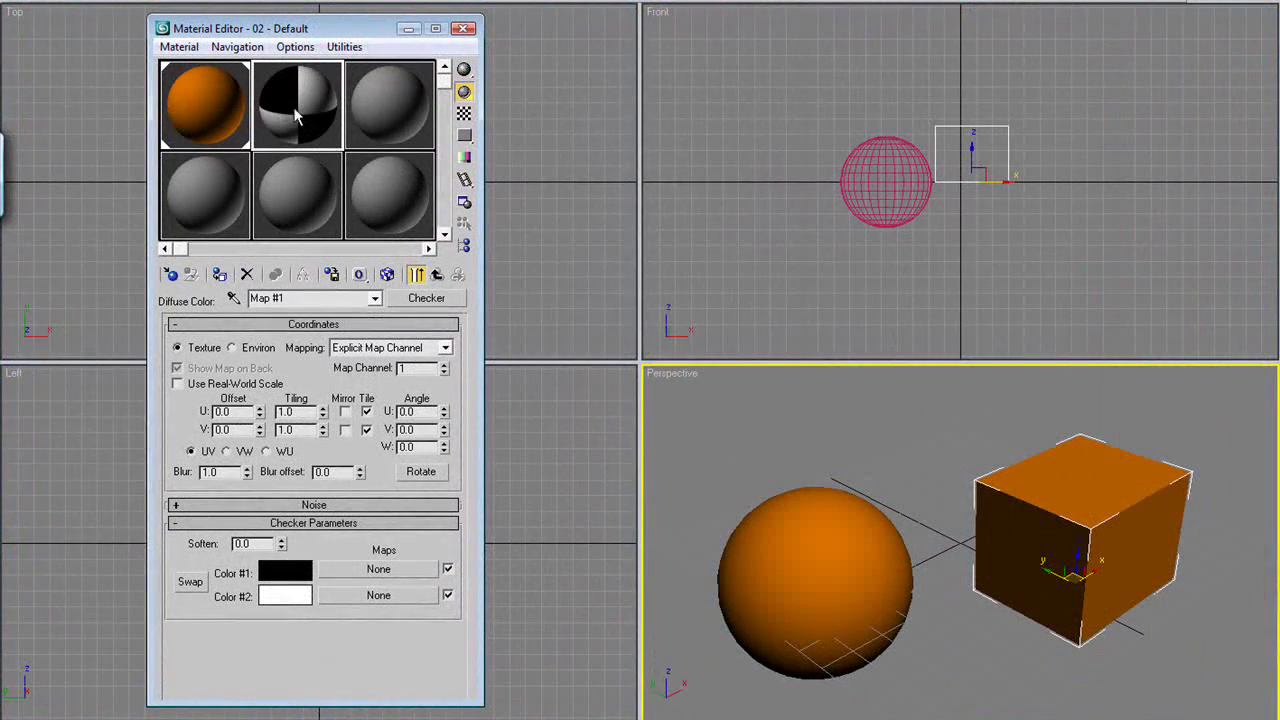
Drag the Checker-mapped 02 - Default sample onto the box, replacing its orange.
{"action": "mouse_move", "coordinate": [297, 117]}
{"action": "left_mouse_down"}
{"action": "mouse_move", "coordinate": [843, 484]}
{"action": "mouse_move", "coordinate": [1135, 528]}
{"action": "mouse_move", "coordinate": [1122, 533]}
{"action": "left_mouse_up"}
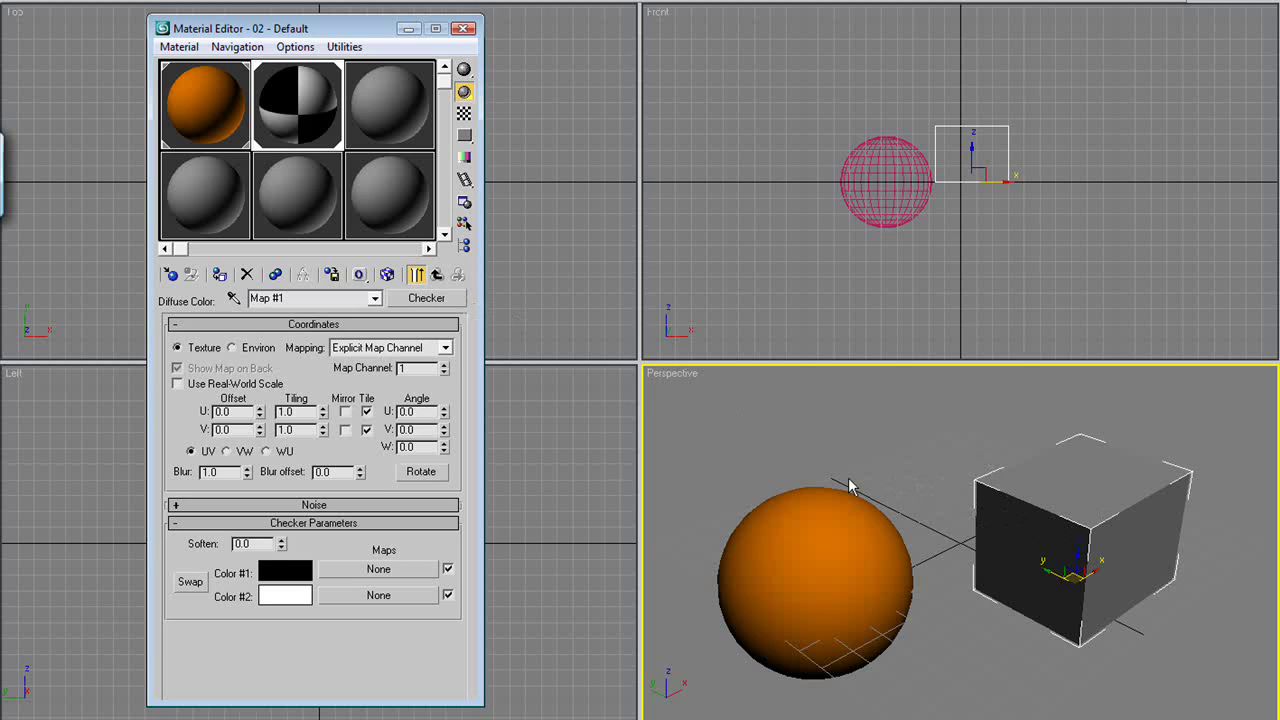
Display the checker map in the viewport and rotate the box a few degrees about Z.
{"action": "left_click", "coordinate": [388, 276]}
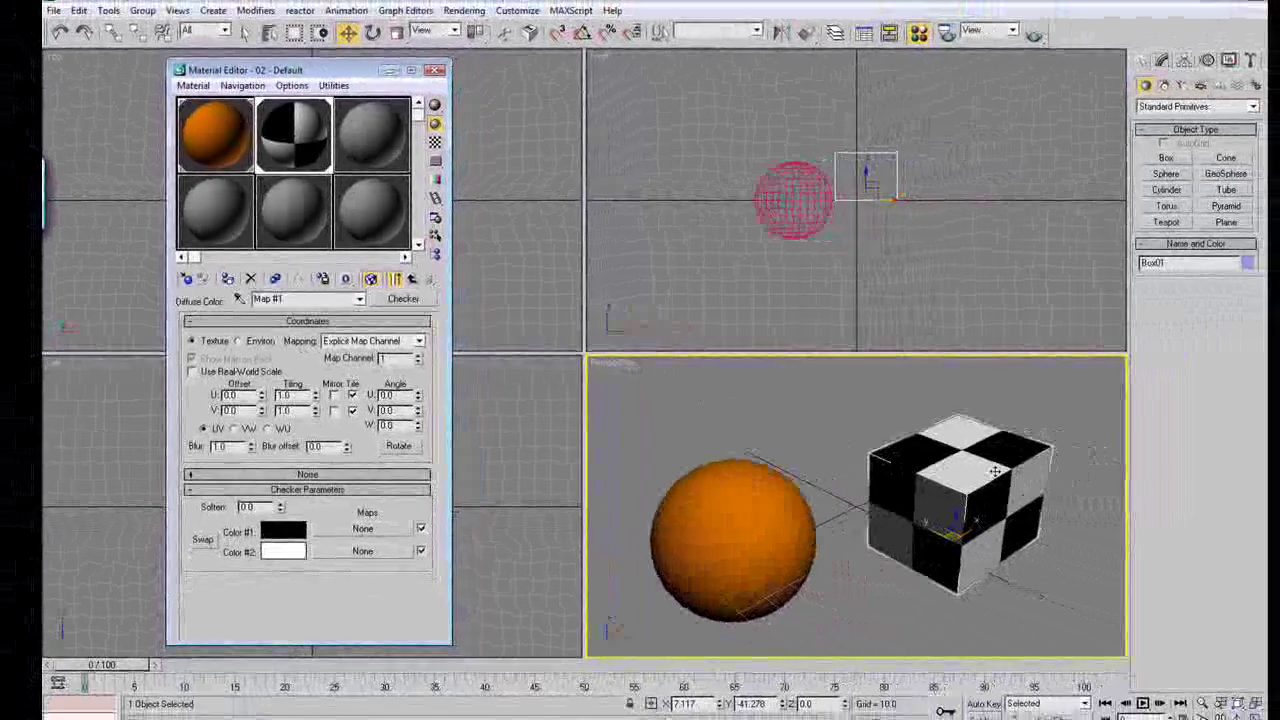
{"action": "key", "text": "e"}
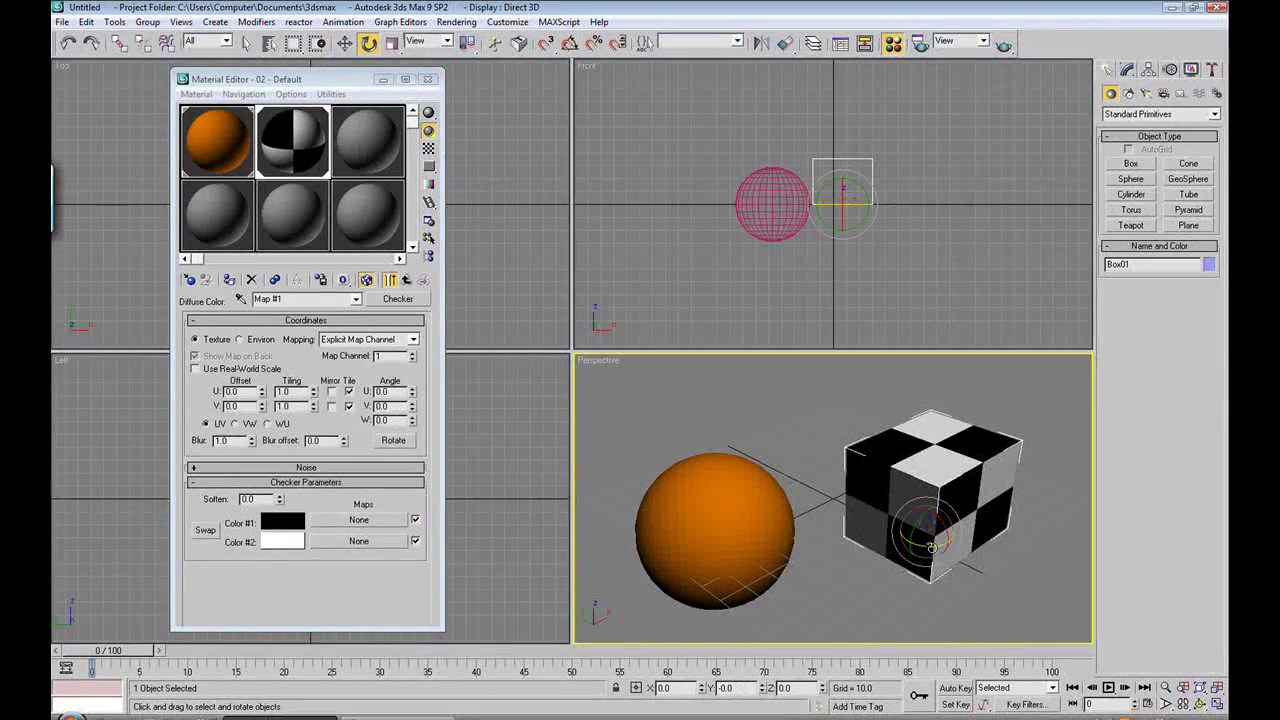
{"action": "left_click_drag", "start_coordinate": [931, 547], "coordinate": [956, 559]}
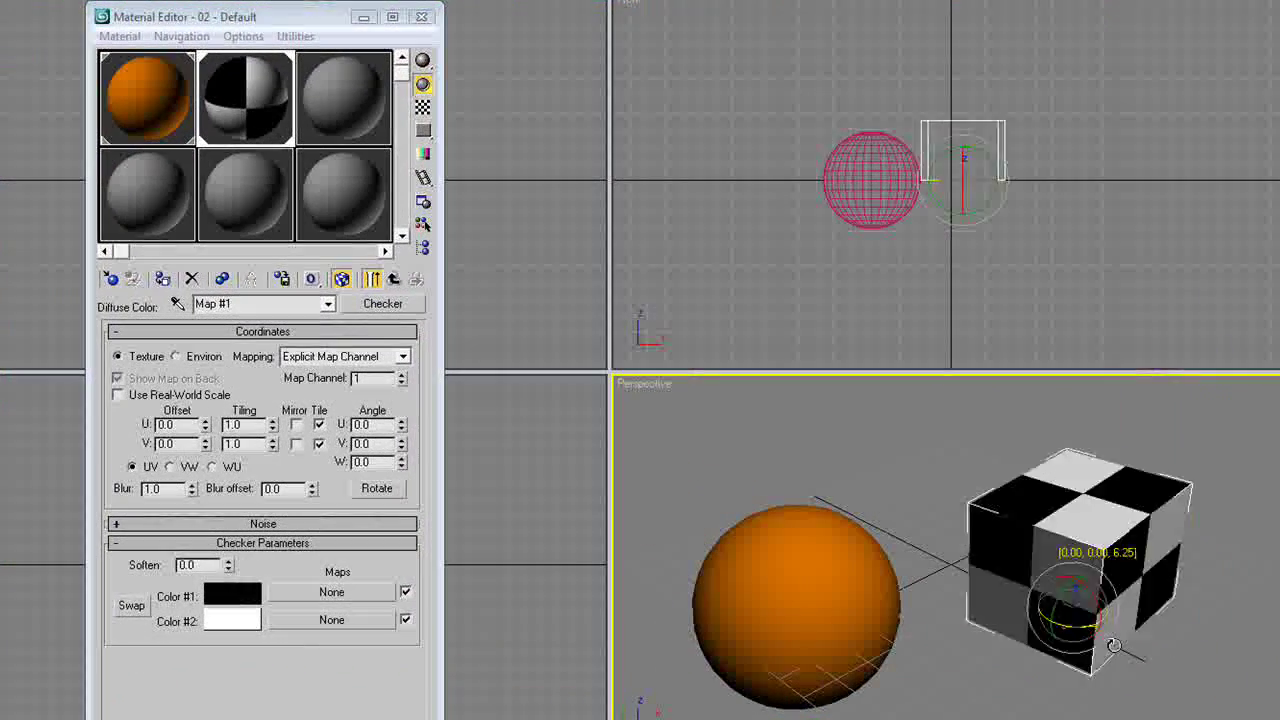
{"action": "left_click_drag", "start_coordinate": [1113, 645], "coordinate": [1022, 556]}
{"action": "right_click", "coordinate": [1020, 552]}
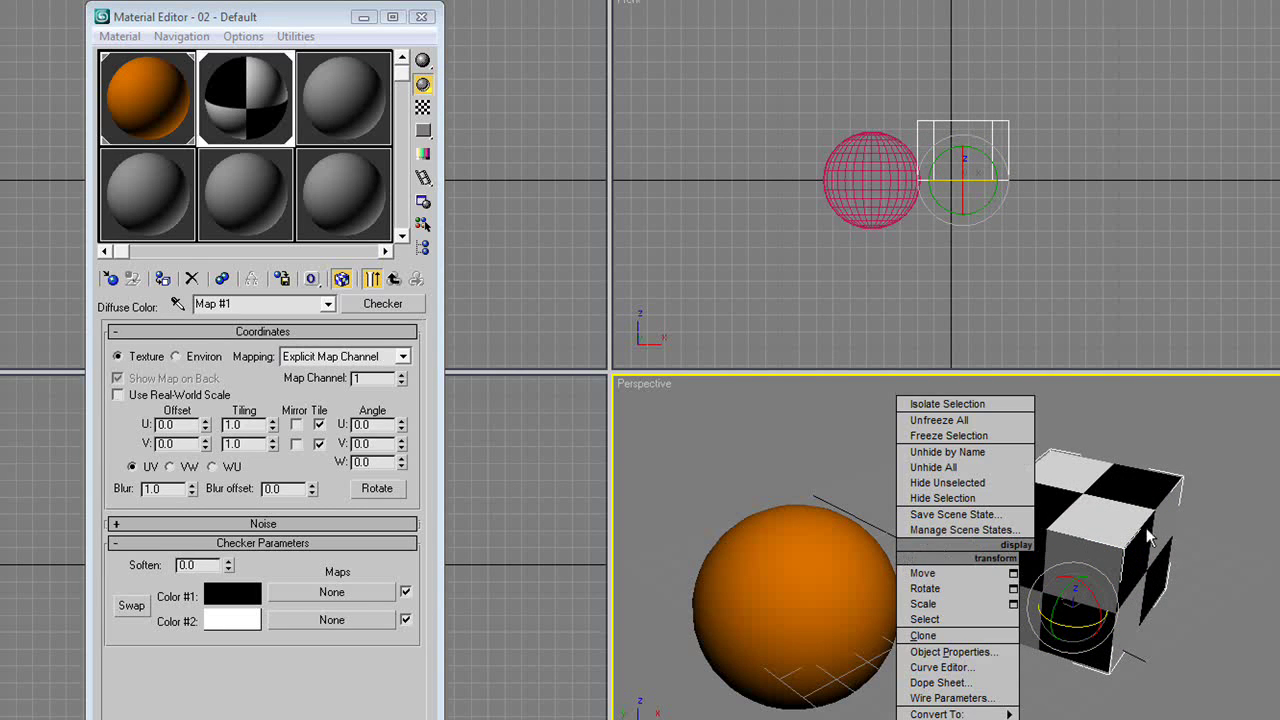
{"action": "left_click", "coordinate": [1222, 562]}
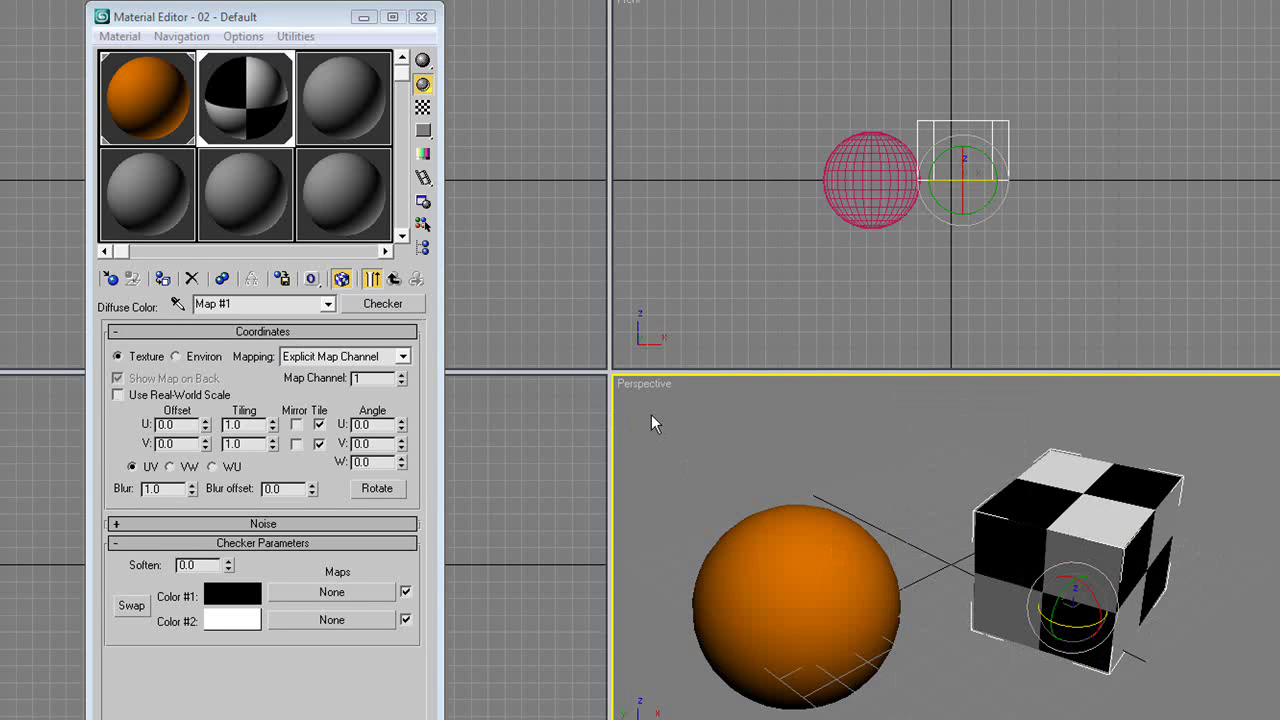
{"action": "key", "text": "q"}
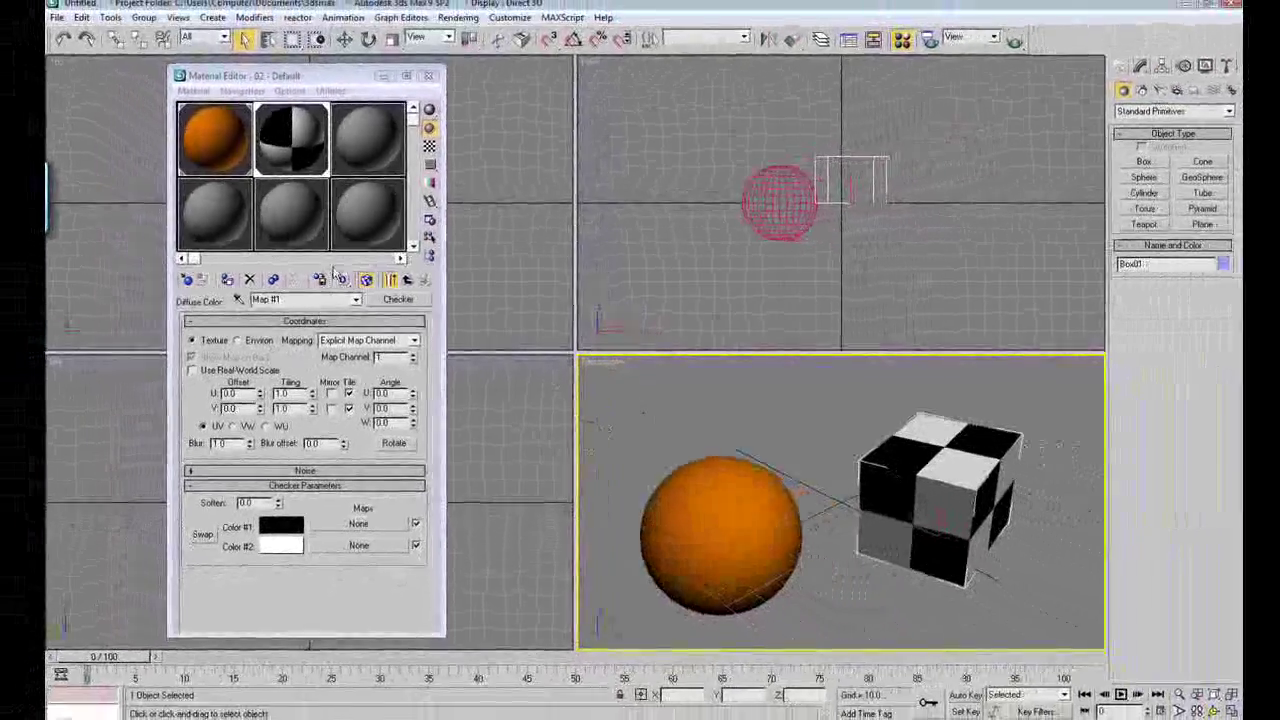
Set checker Color #1 to blue.
{"action": "left_click", "coordinate": [292, 528]}
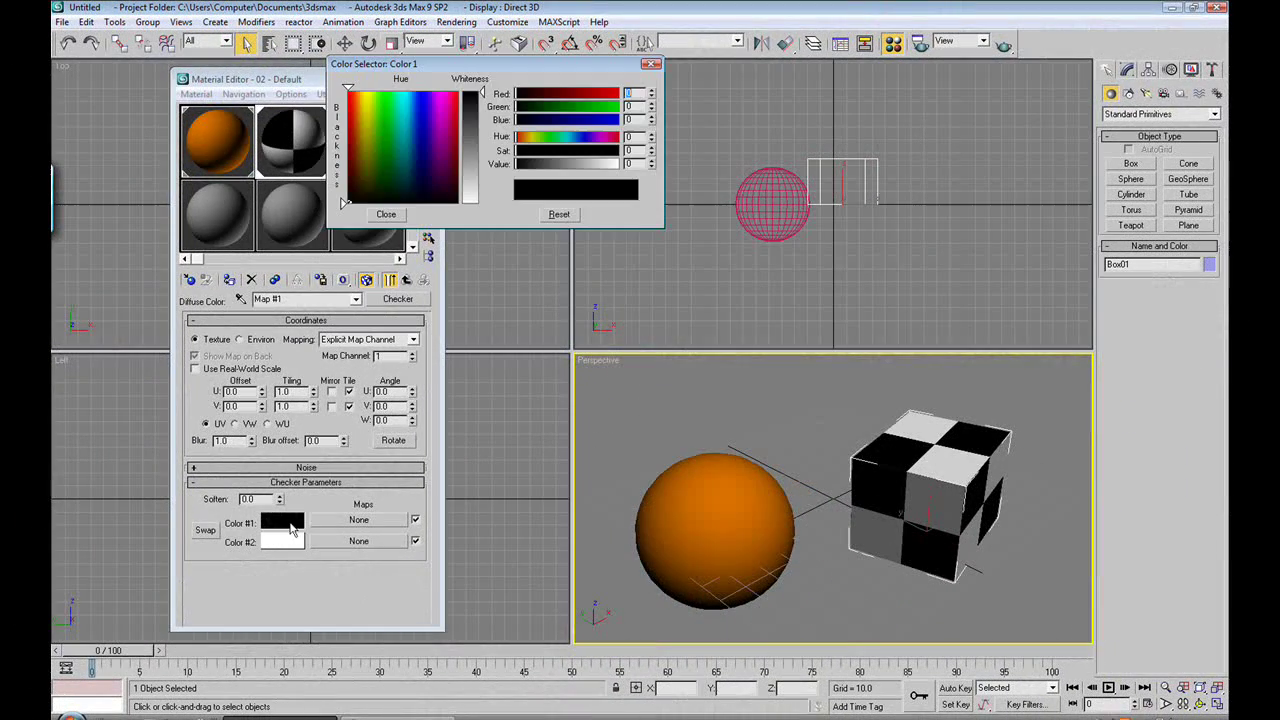
{"action": "left_click", "coordinate": [430, 100]}
{"action": "left_click", "coordinate": [386, 214]}
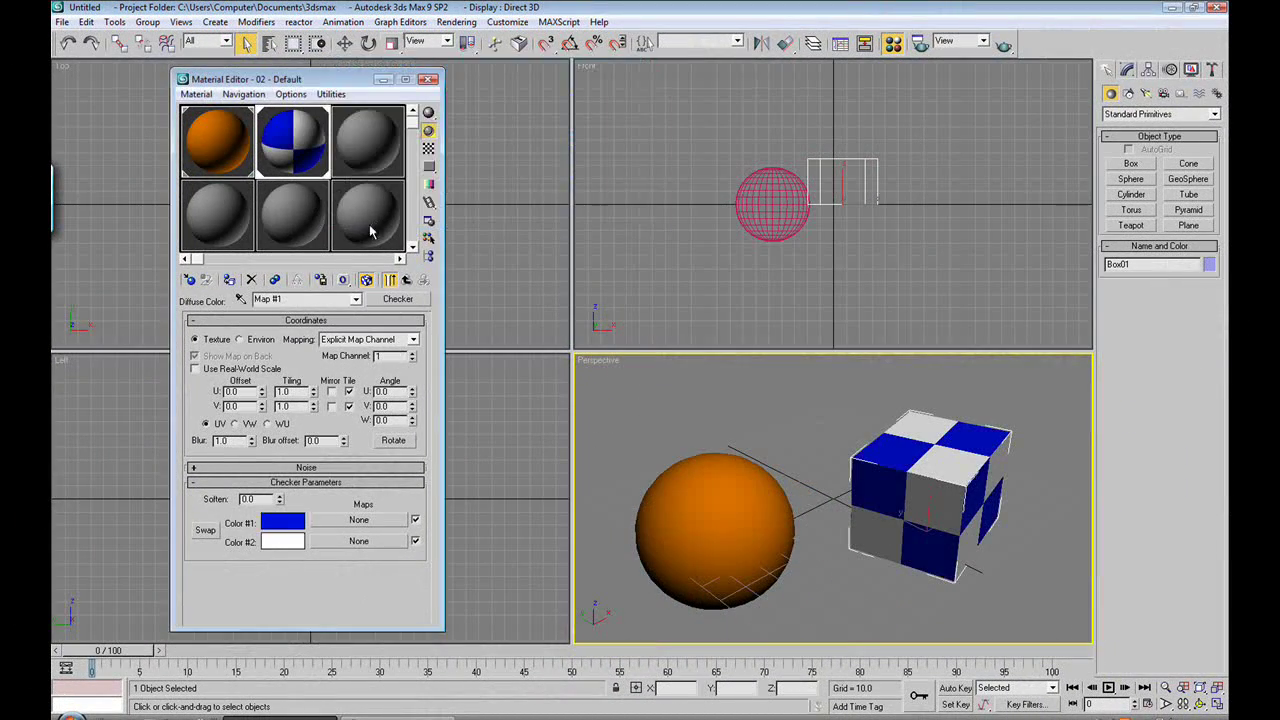
Set checker Color #2 to a yellow hue darkened to gold.
{"action": "left_click", "coordinate": [280, 542]}
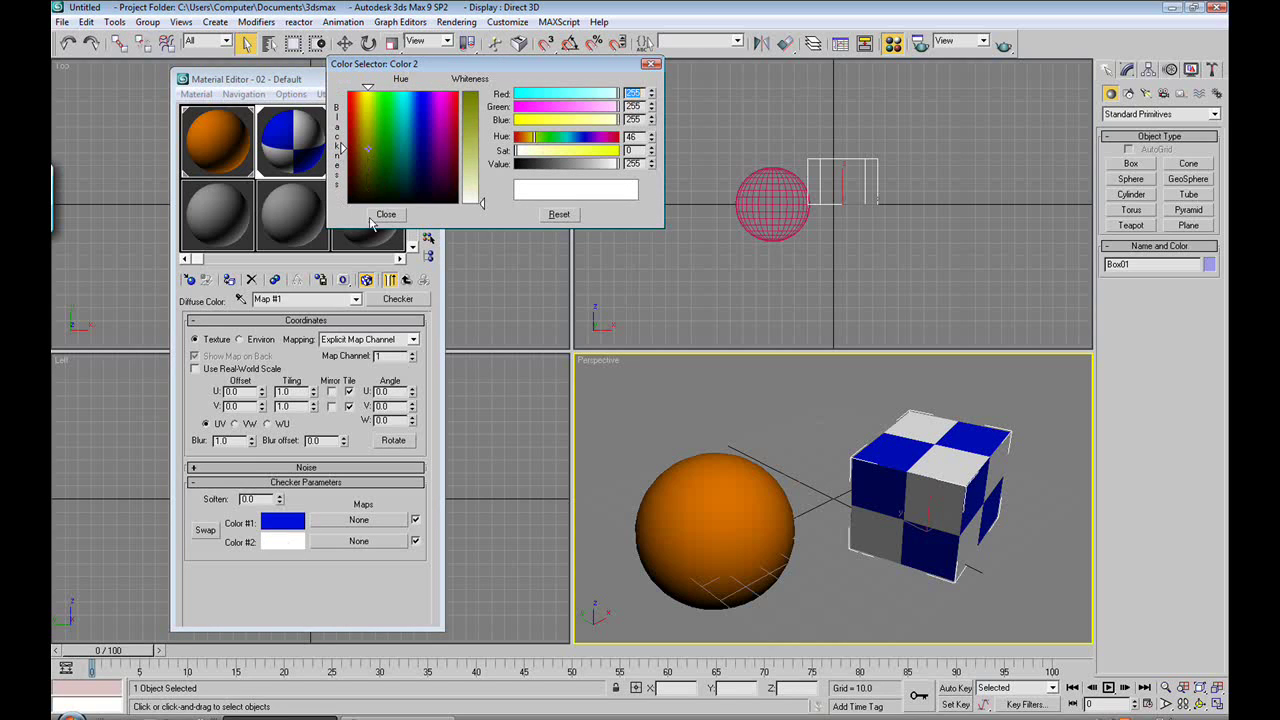
{"action": "left_click", "coordinate": [386, 98]}
{"action": "left_click", "coordinate": [365, 128]}
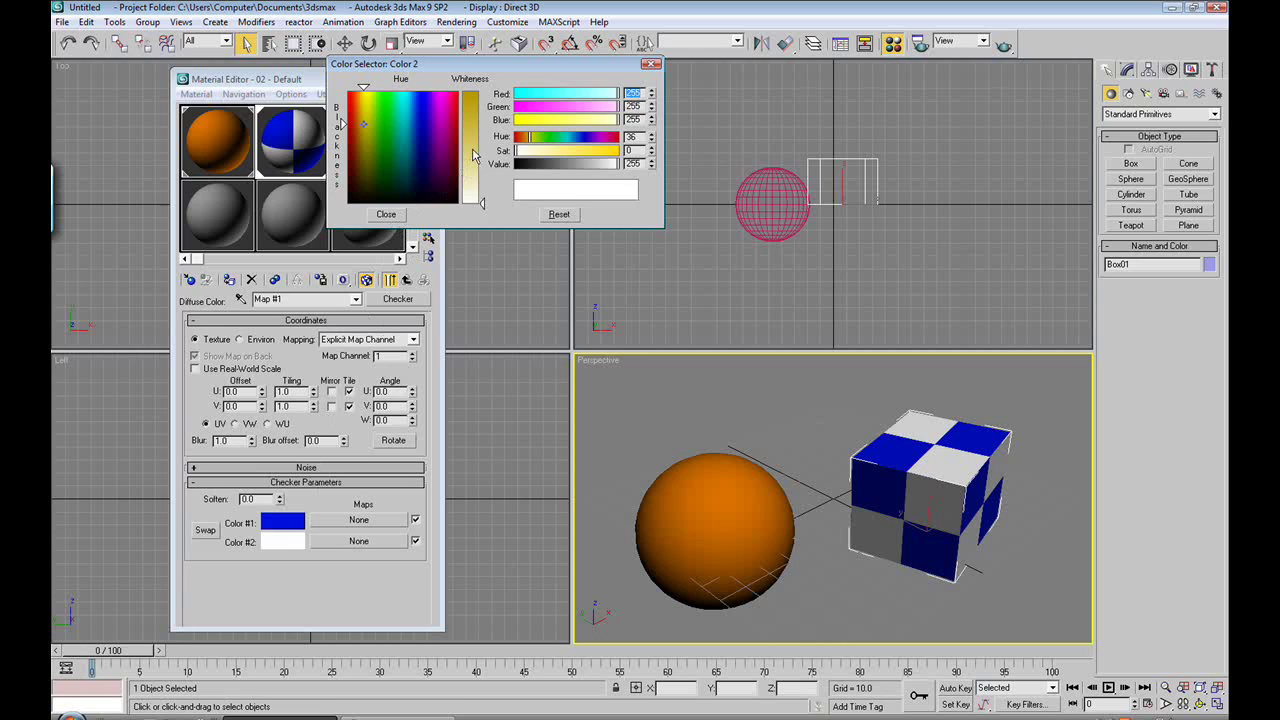
{"action": "left_click_drag", "start_coordinate": [472, 157], "coordinate": [472, 107]}
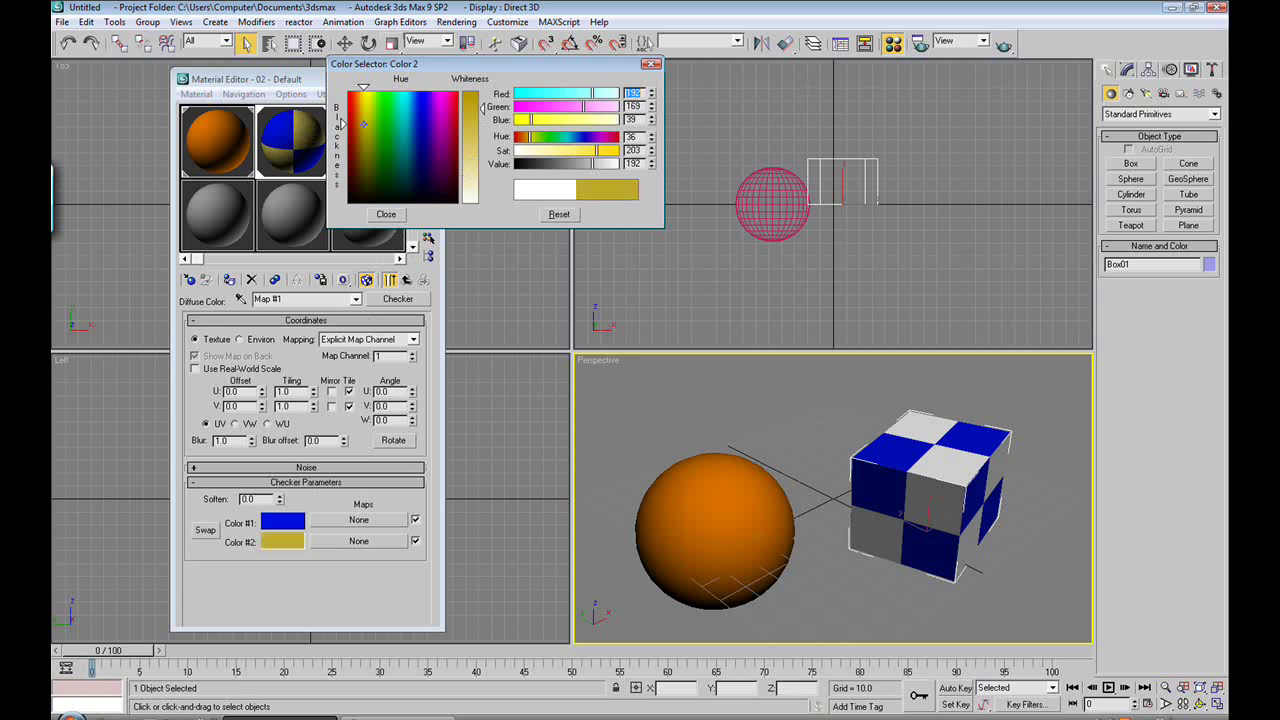
{"action": "left_click", "coordinate": [386, 214]}
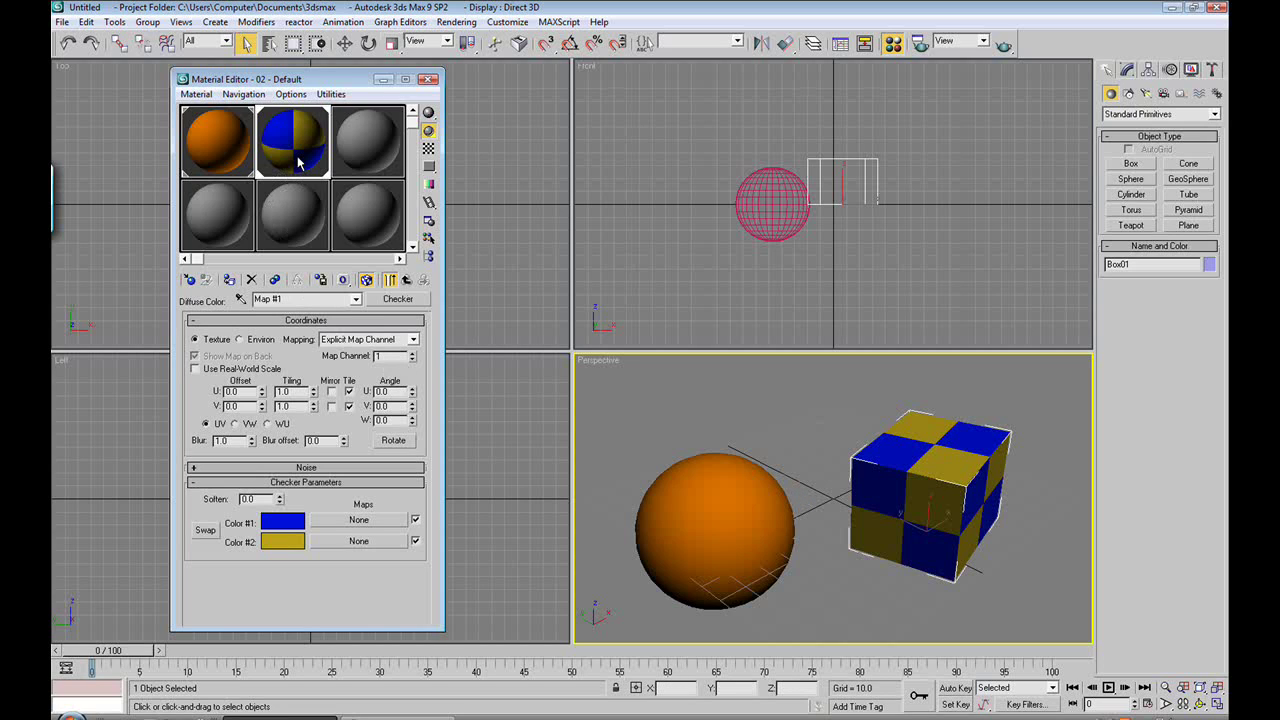
Return to the parent material and set its diffuse colour to light green.
{"action": "left_click", "coordinate": [356, 300]}
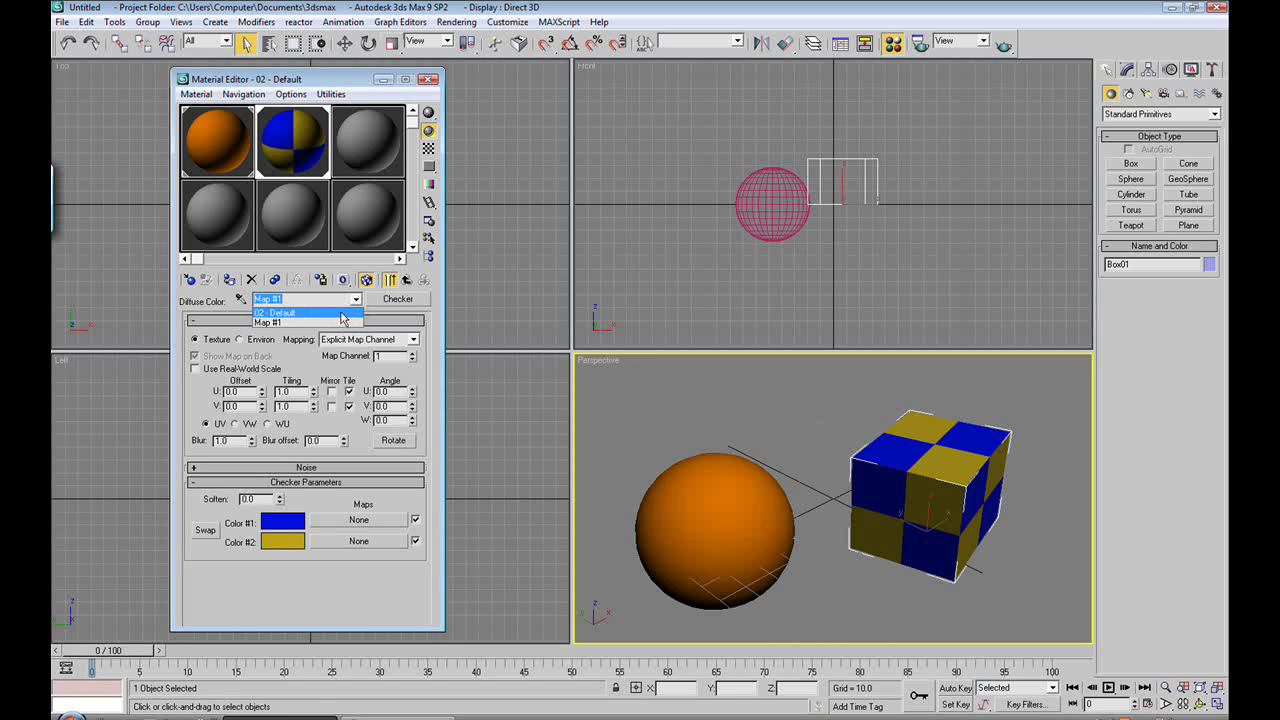
{"action": "left_click", "coordinate": [336, 322]}
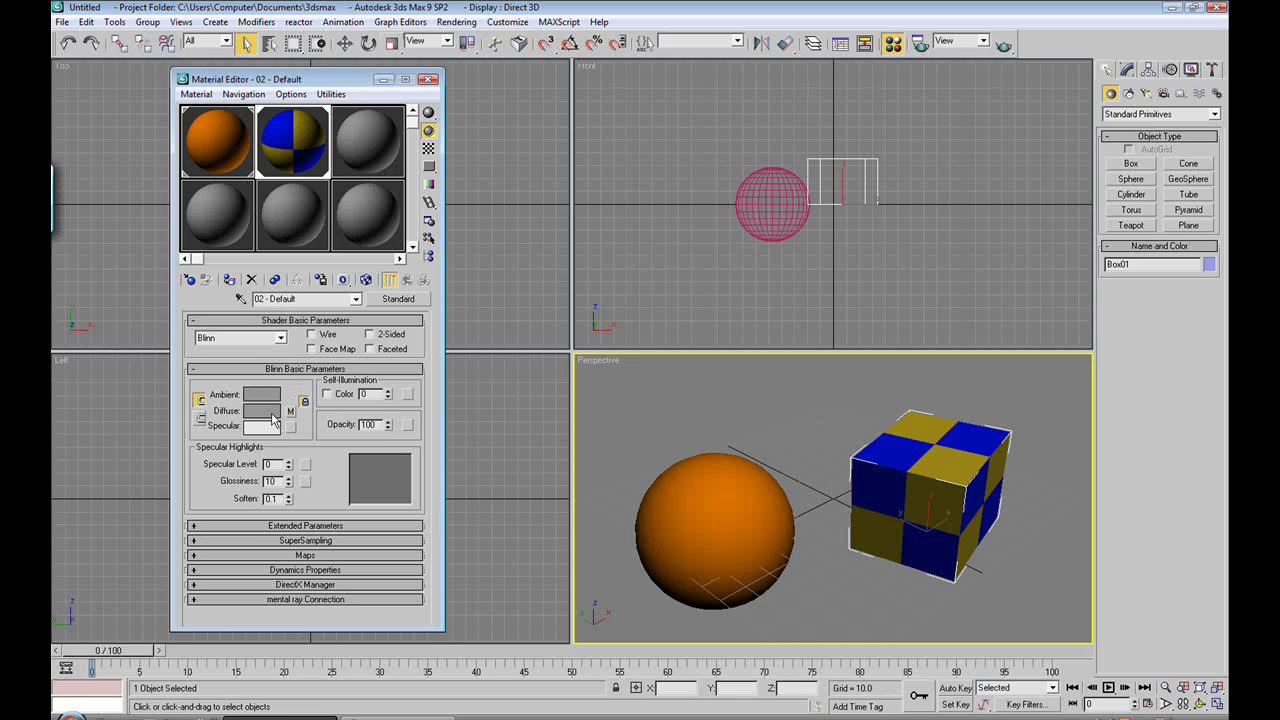
{"action": "left_click", "coordinate": [262, 410]}
{"action": "left_click", "coordinate": [389, 115]}
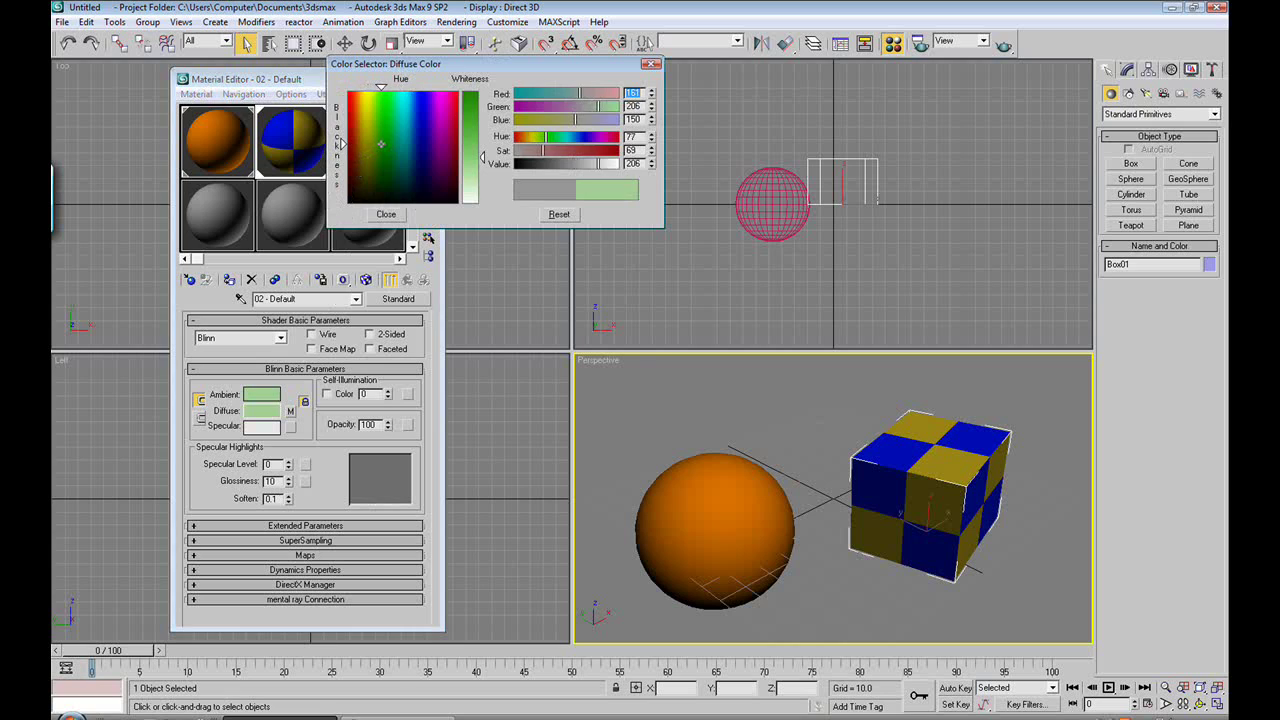
{"action": "left_click", "coordinate": [389, 214]}
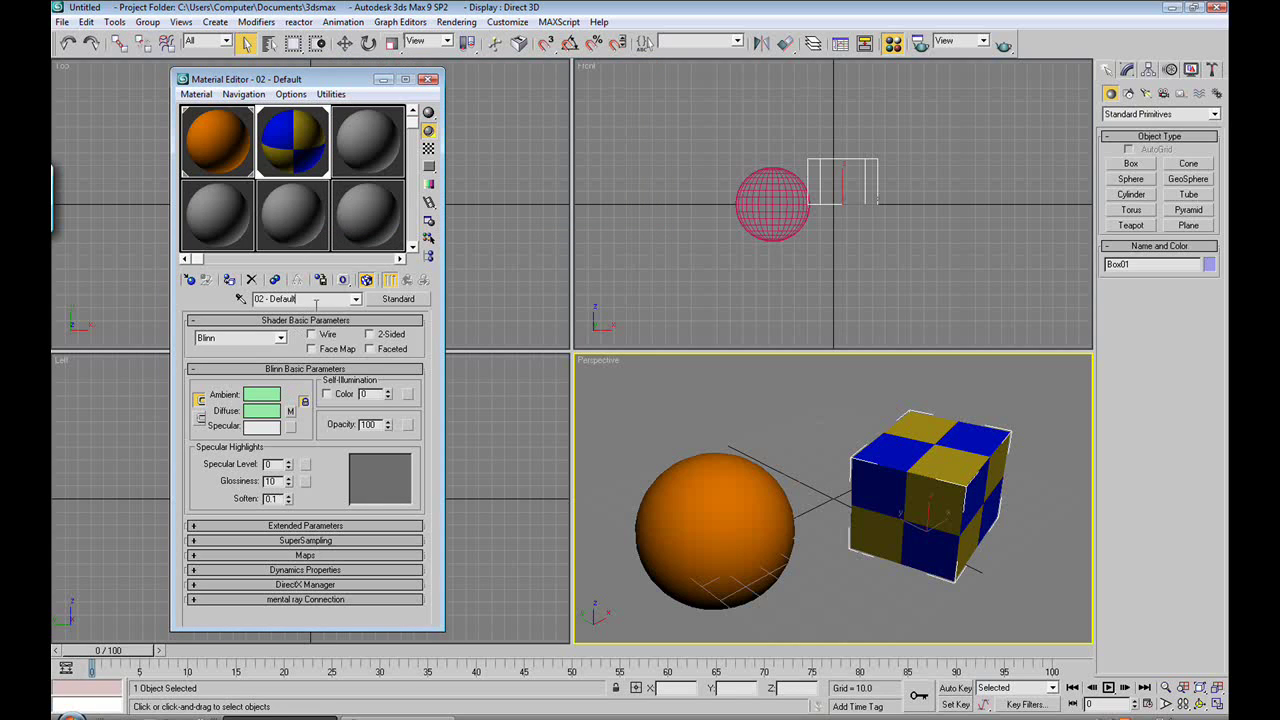
Enter the diffuse Checker map and hide its texture in the viewport.
{"action": "left_click", "coordinate": [355, 298]}
{"action": "left_click", "coordinate": [355, 298]}
{"action": "left_click", "coordinate": [290, 411]}
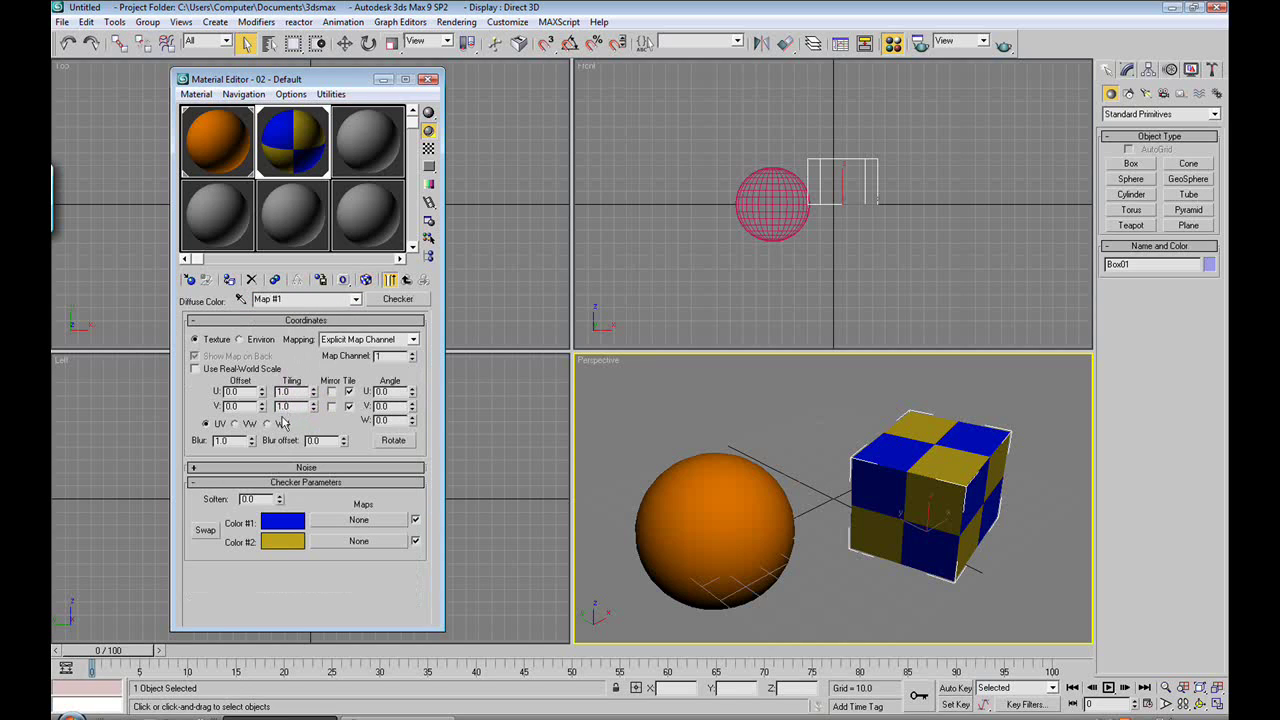
{"action": "left_click", "coordinate": [366, 280]}
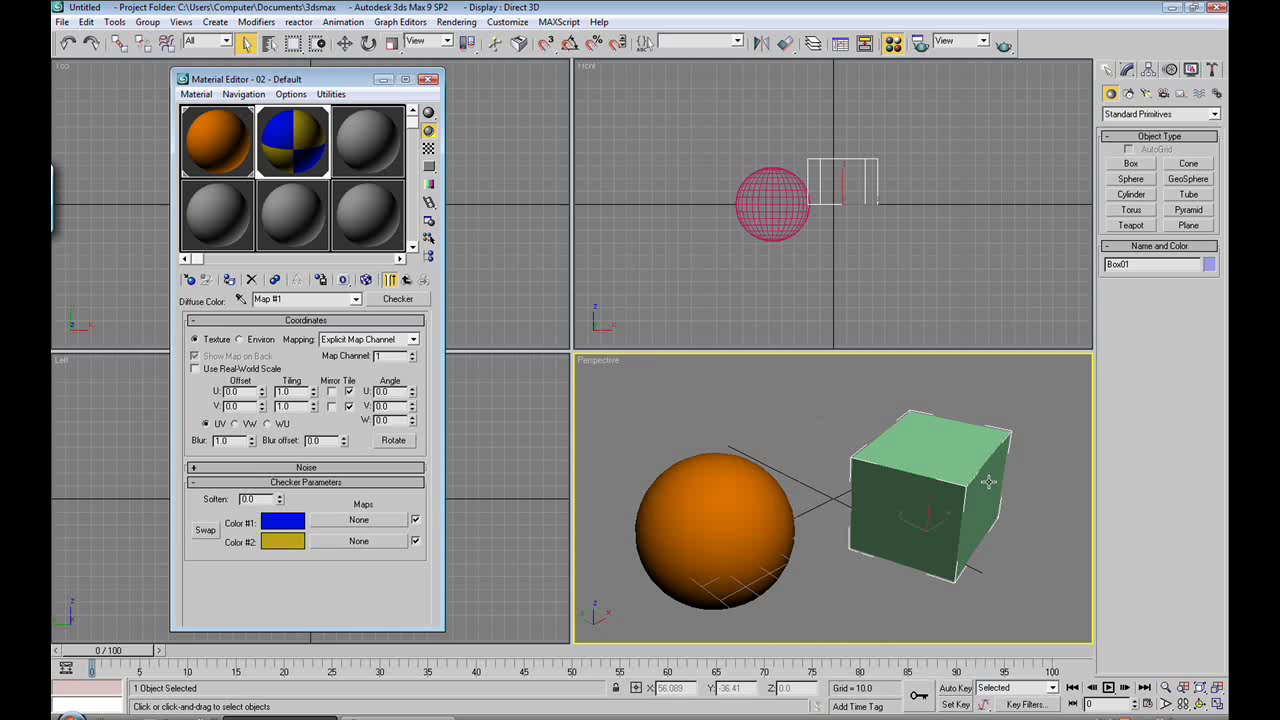
Re-enter the Checker map and show its blue-and-gold texture on the box again.
{"action": "left_click", "coordinate": [356, 300]}
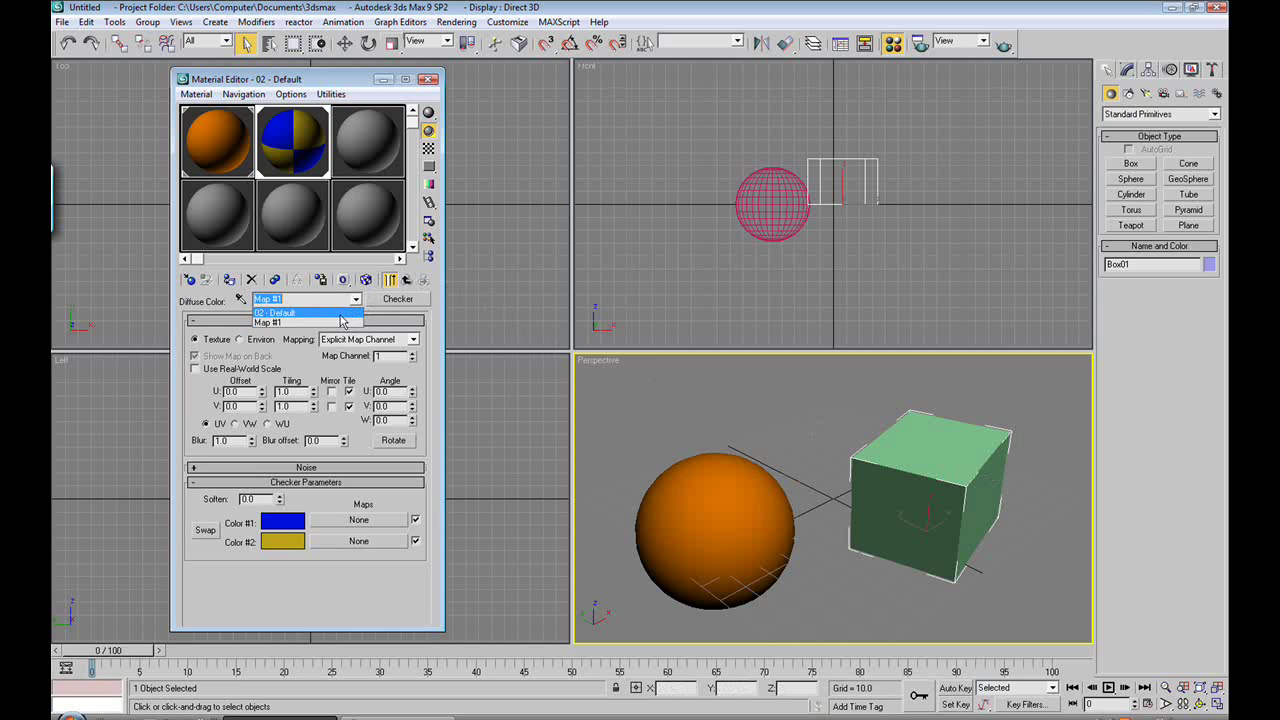
{"action": "left_click", "coordinate": [344, 314]}
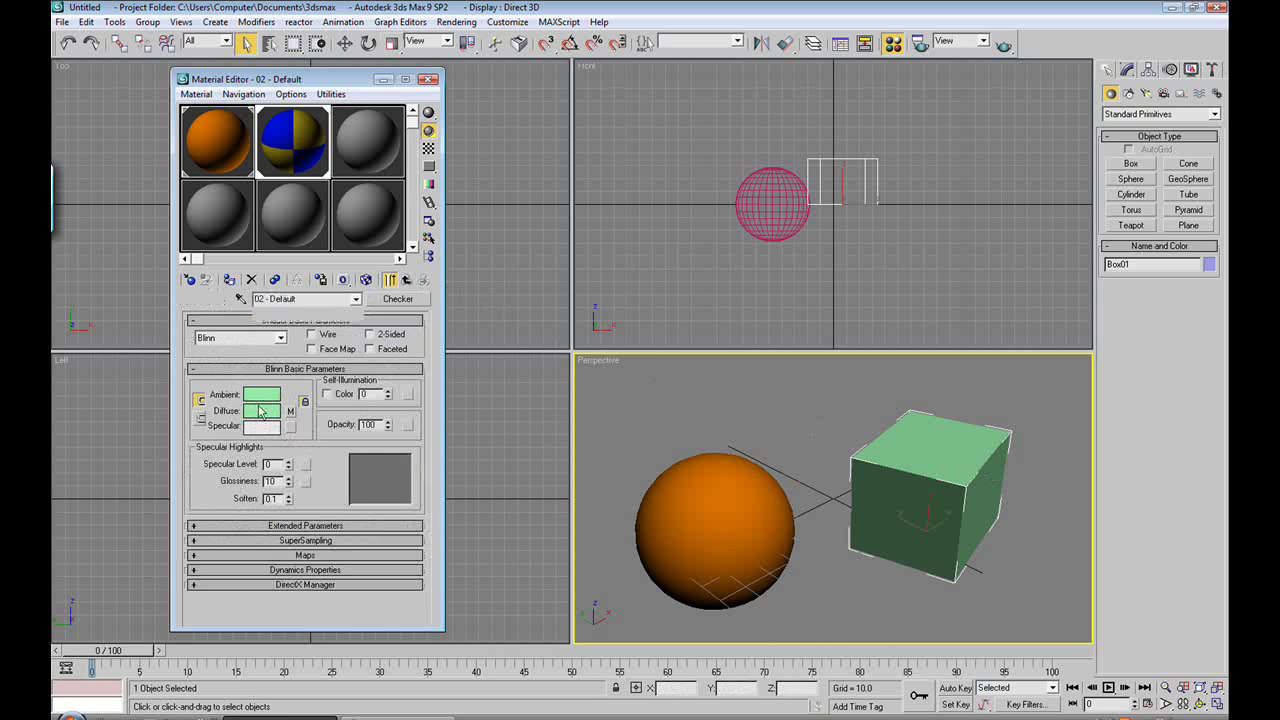
{"action": "left_click", "coordinate": [356, 300]}
{"action": "left_click", "coordinate": [350, 314]}
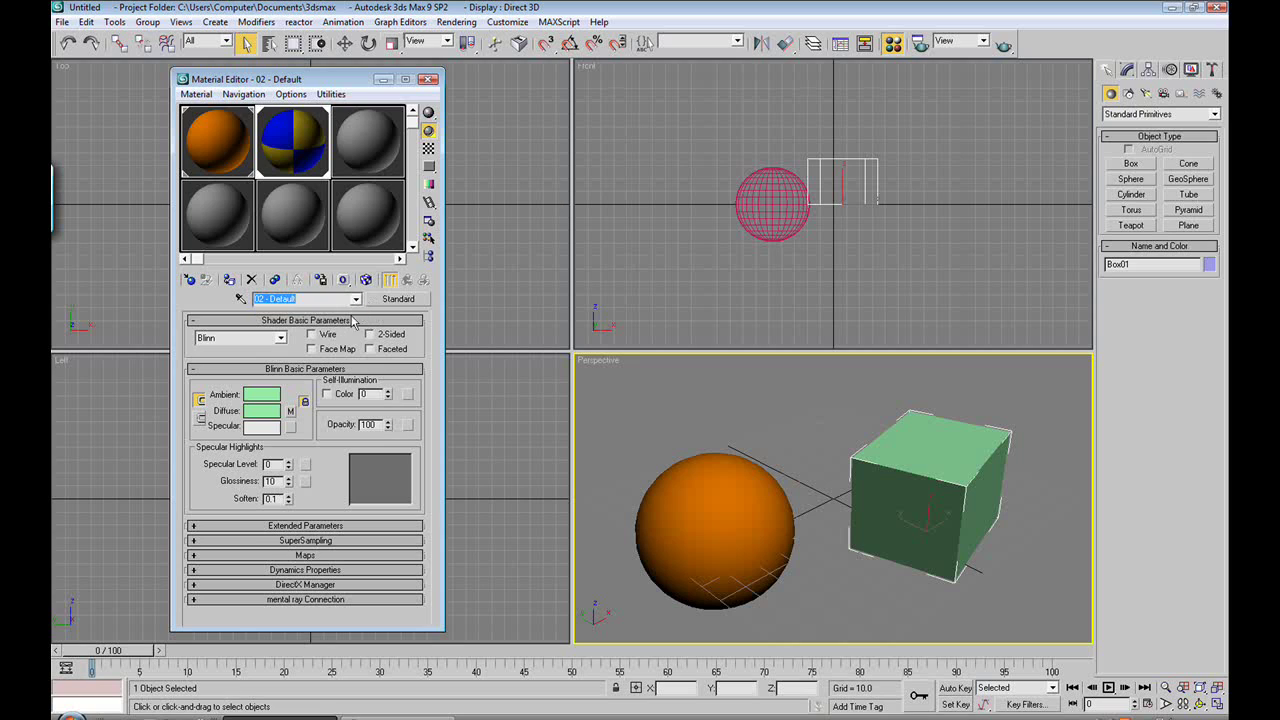
{"action": "left_click", "coordinate": [290, 412]}
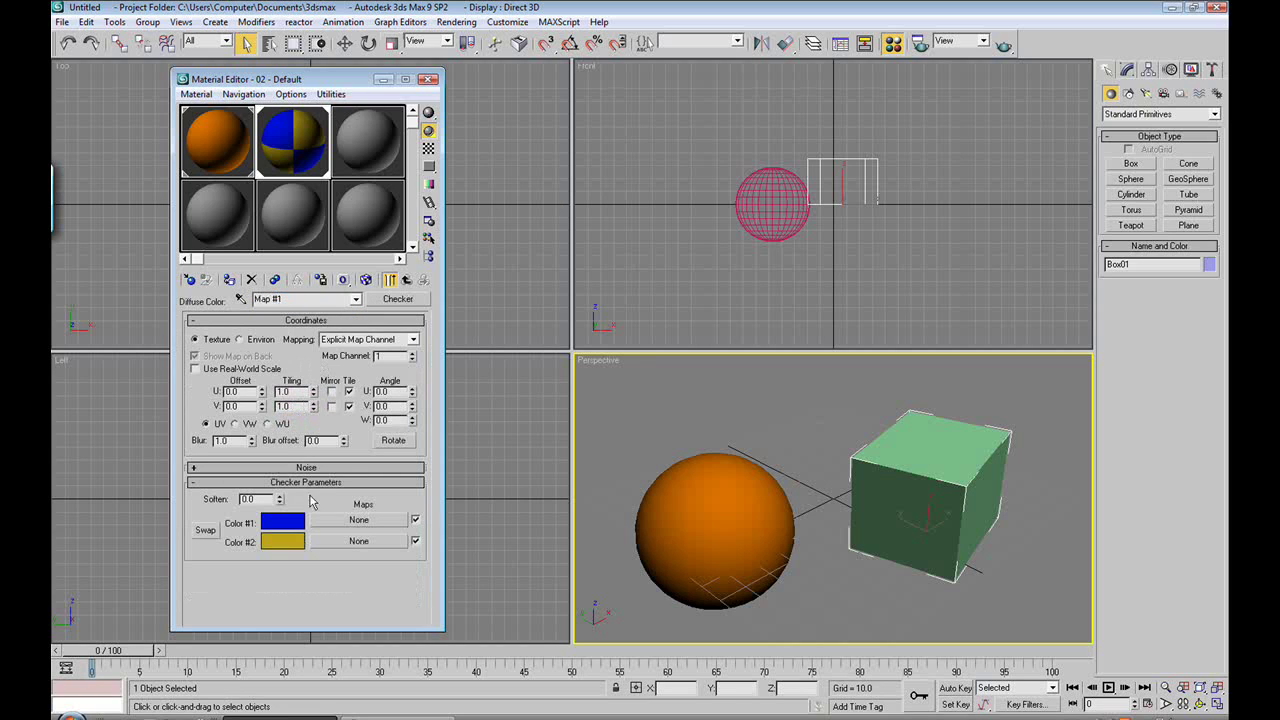
{"action": "left_click", "coordinate": [366, 280]}
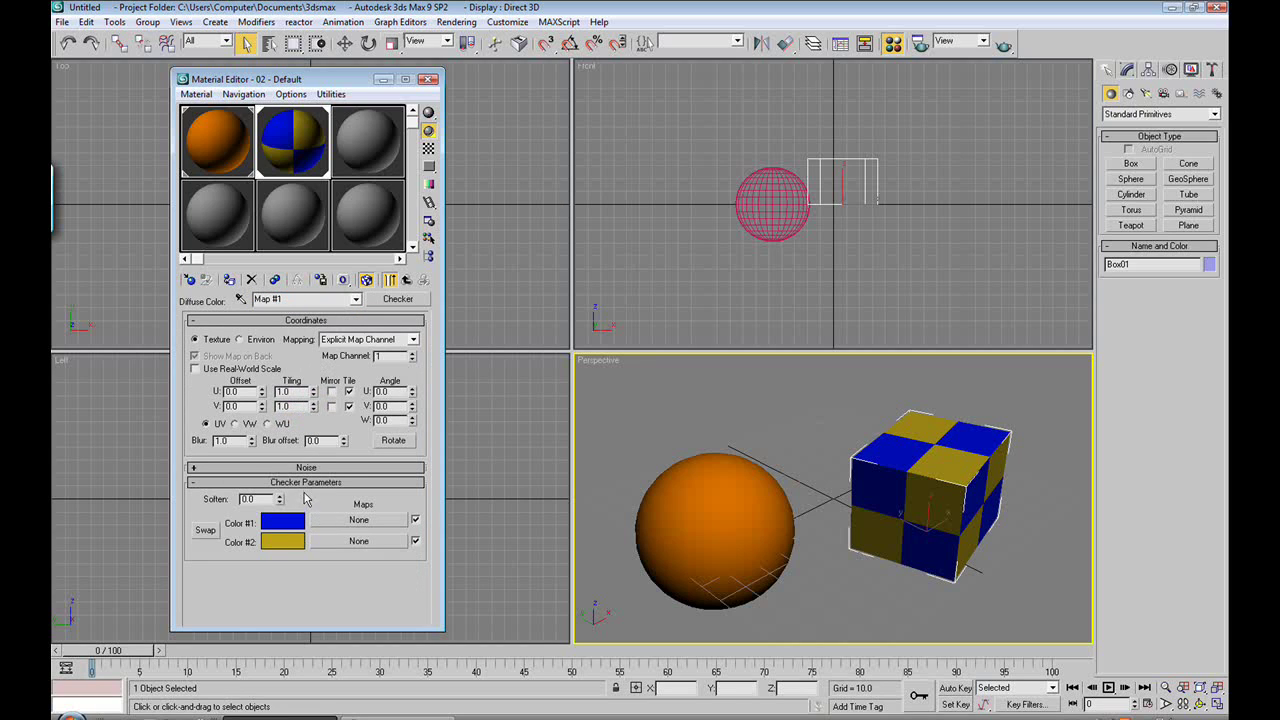
{"action": "left_click", "coordinate": [372, 299]}
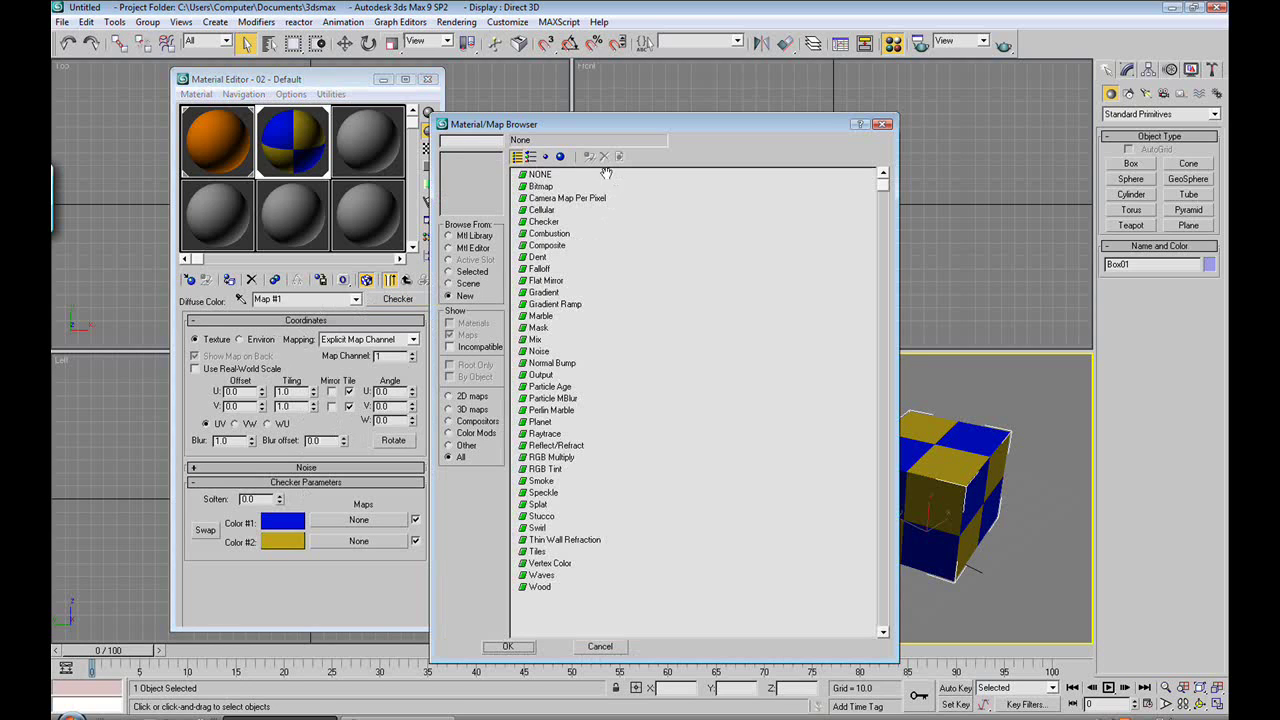
{"action": "left_click", "coordinate": [537, 527]}
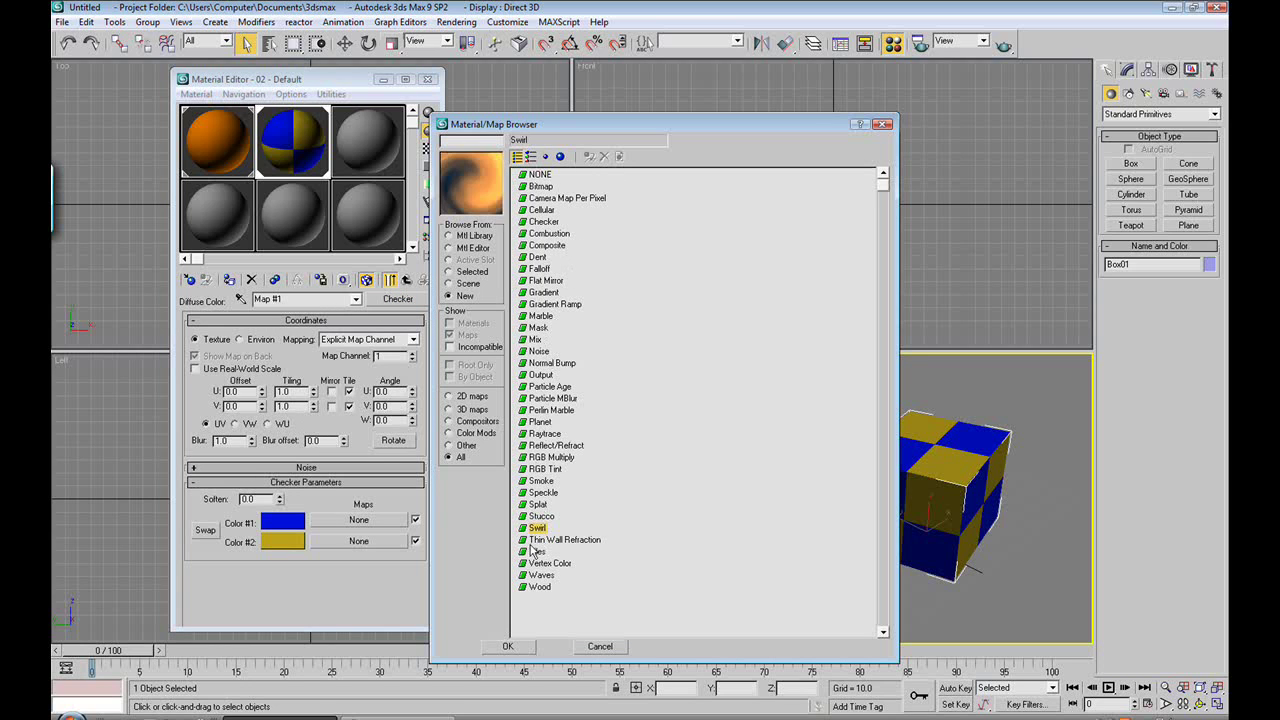
{"action": "left_click", "coordinate": [555, 292]}
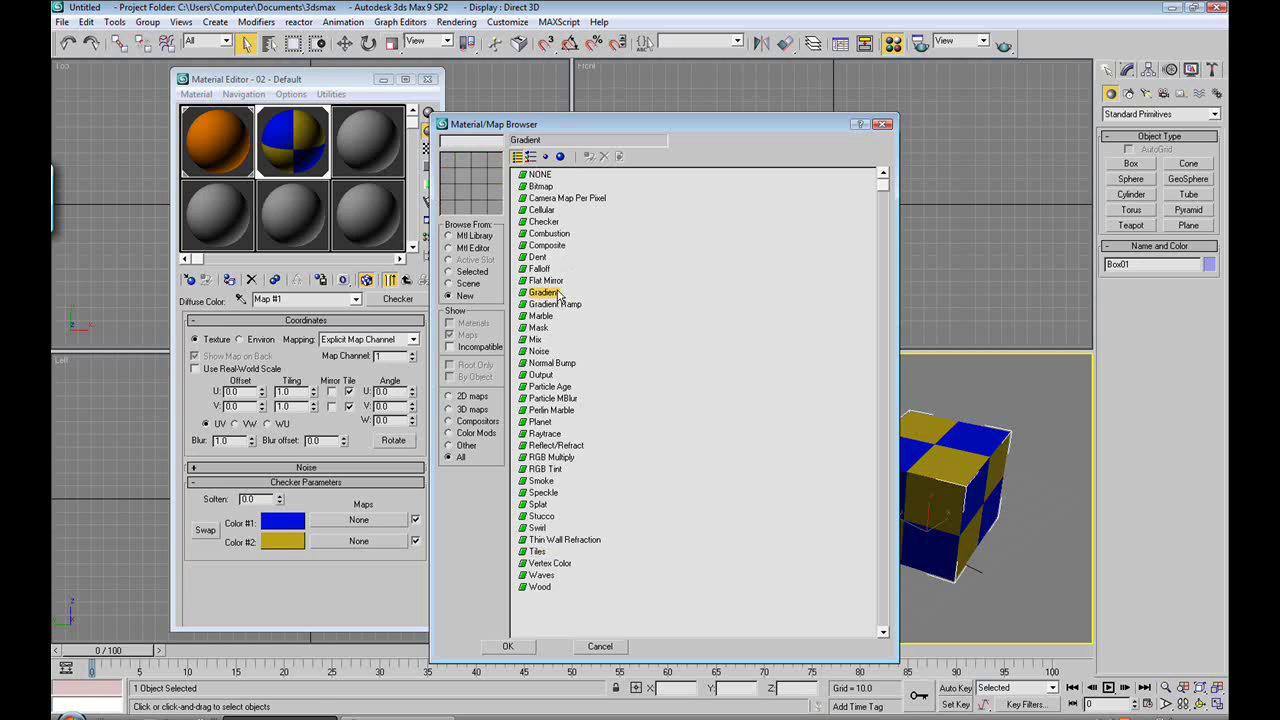
{"action": "left_click", "coordinate": [882, 124]}
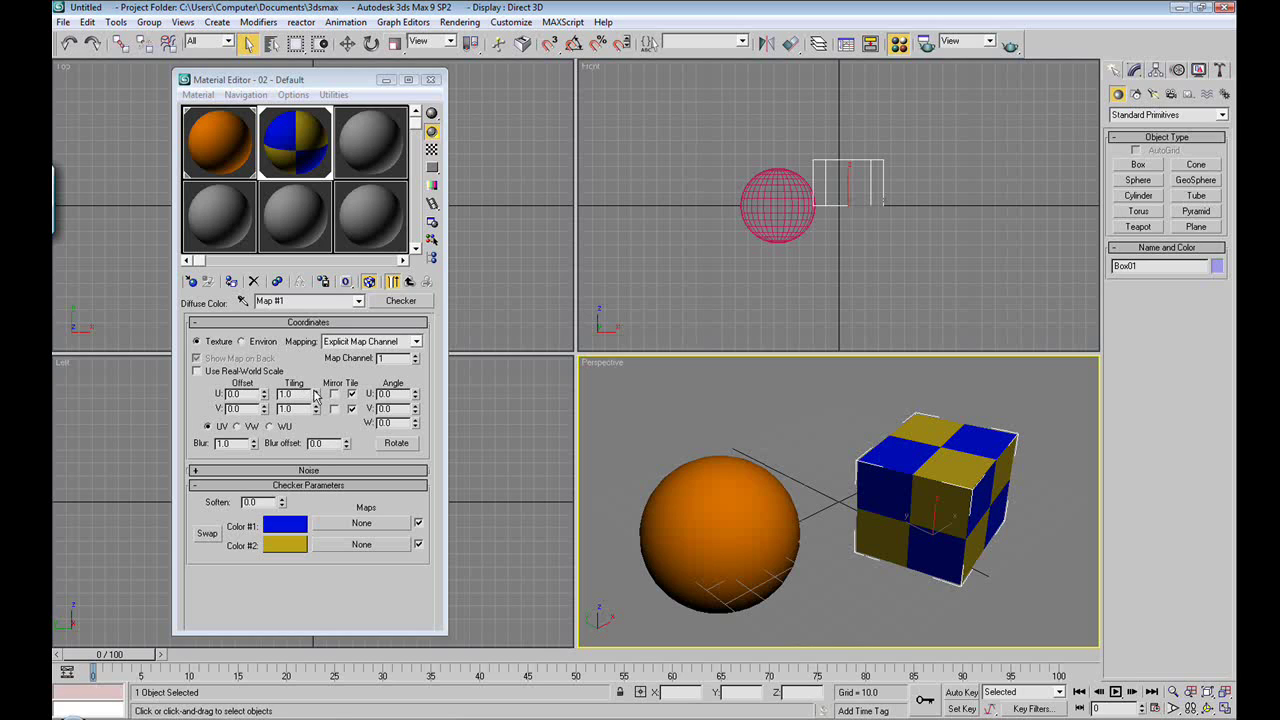
Set the checker's Coordinates tiling to 0.1 U and 0.4 V.
{"action": "left_click_drag", "start_coordinate": [316, 397], "coordinate": [316, 410]}
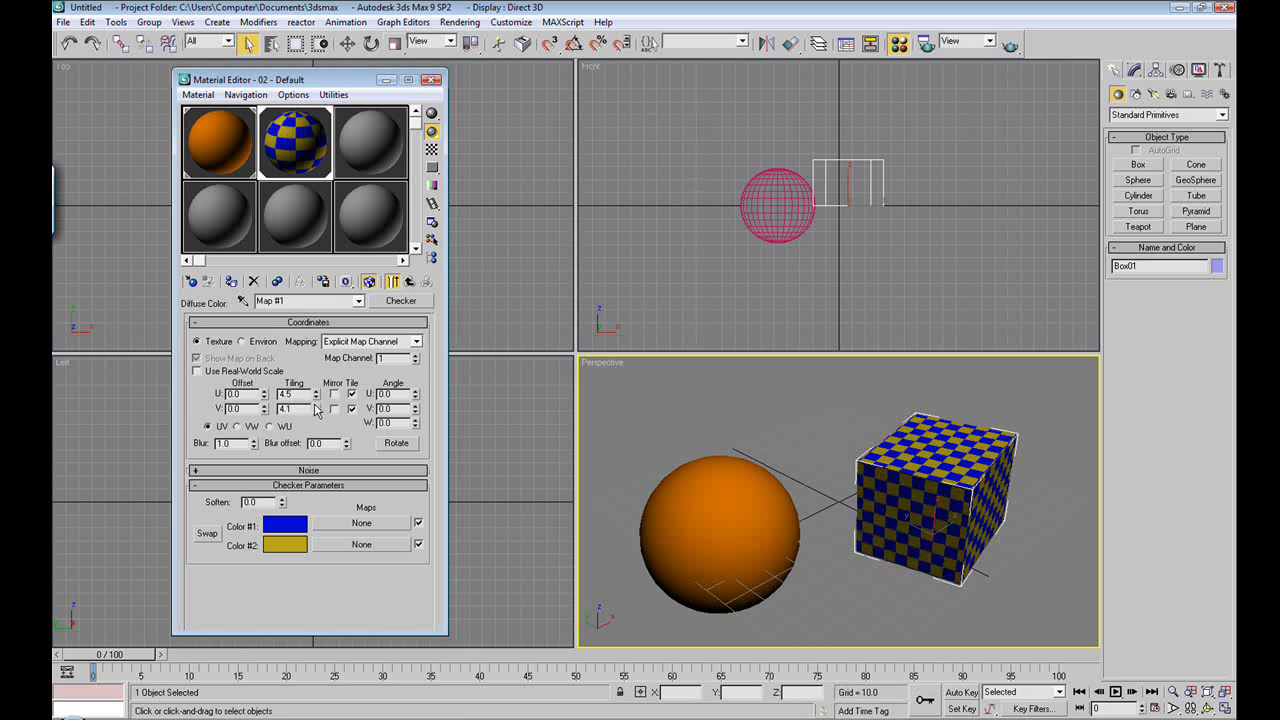
{"action": "double_click", "coordinate": [300, 407]}
{"action": "type", "text": ".4"}
{"action": "key", "text": "Tab"}
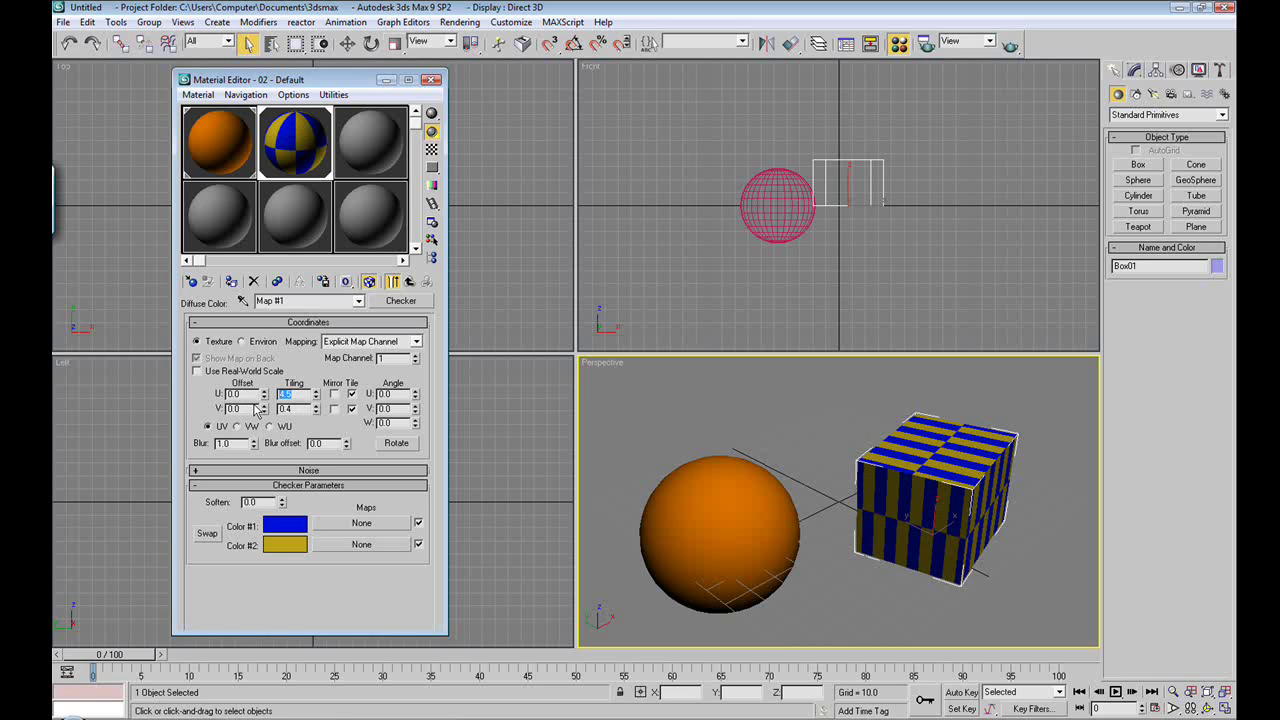
{"action": "type", "text": ".4"}
{"action": "key", "text": "Return"}
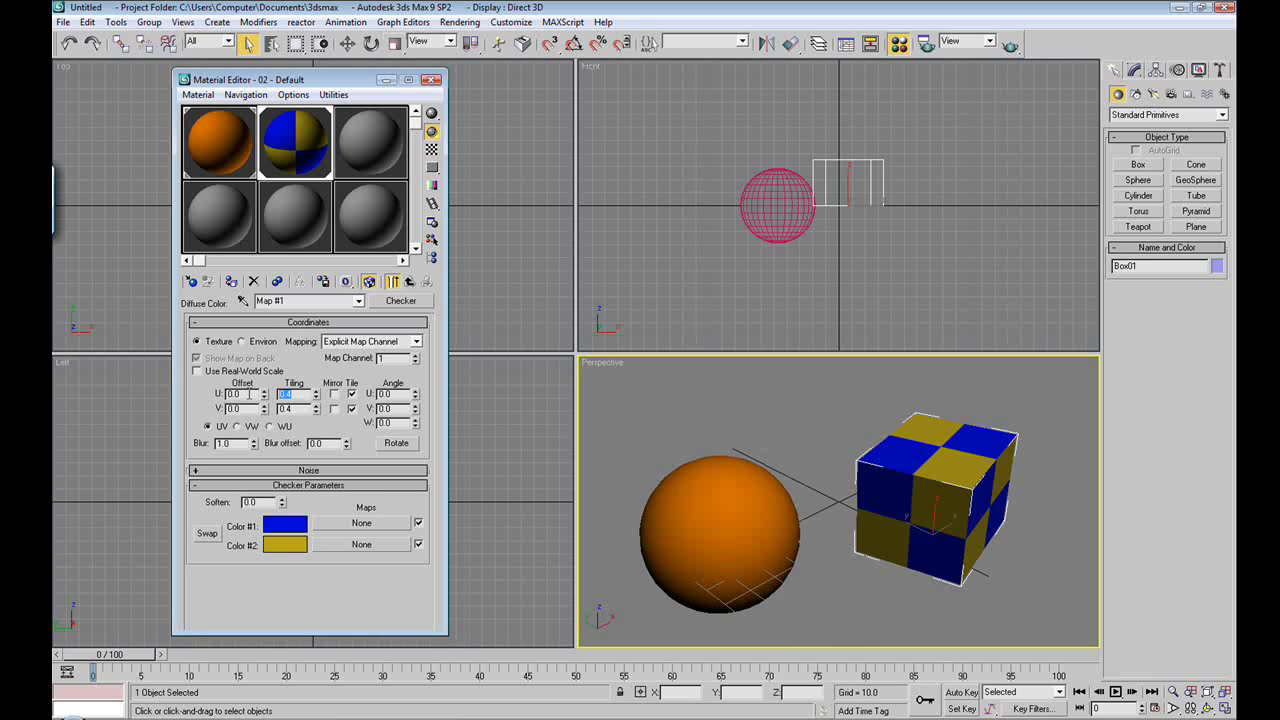
{"action": "type", "text": ".4"}
{"action": "key", "text": "Return"}
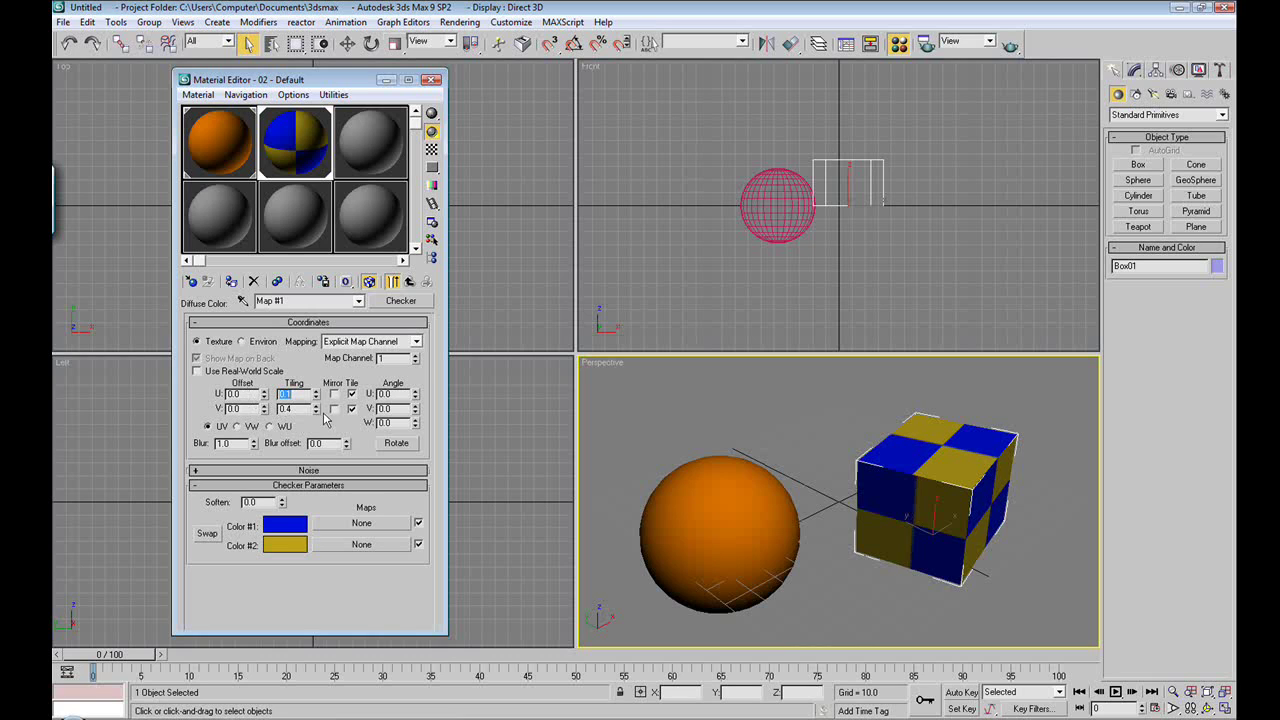
{"action": "left_click_drag", "start_coordinate": [316, 396], "coordinate": [318, 395]}
Try Soften, reset it to zero, and set Blur offset to -0.099.
{"action": "left_click_drag", "start_coordinate": [281, 504], "coordinate": [283, 507]}
{"action": "right_click", "coordinate": [282, 507]}
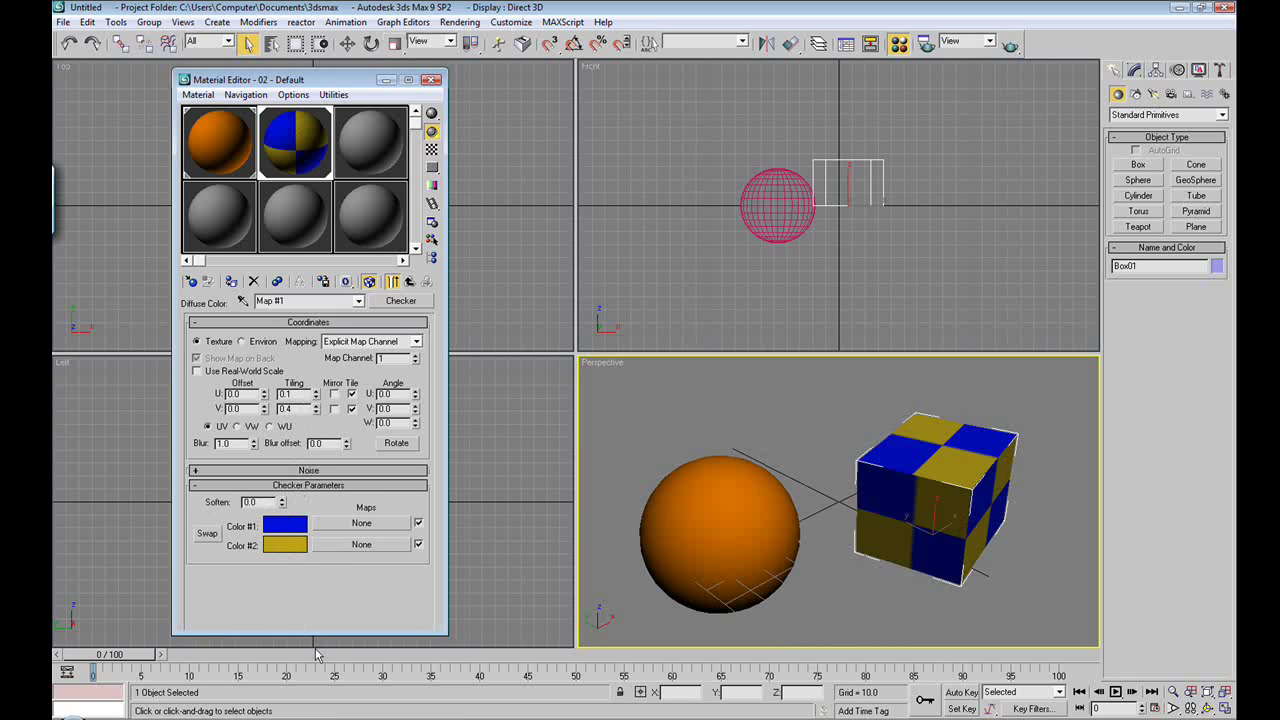
{"action": "mouse_move", "coordinate": [346, 443]}
{"action": "left_mouse_down"}
{"action": "mouse_move", "coordinate": [340, 392]}
{"action": "mouse_move", "coordinate": [355, 461]}
{"action": "mouse_move", "coordinate": [347, 450]}
{"action": "left_mouse_up"}
{"action": "left_click", "coordinate": [346, 441]}
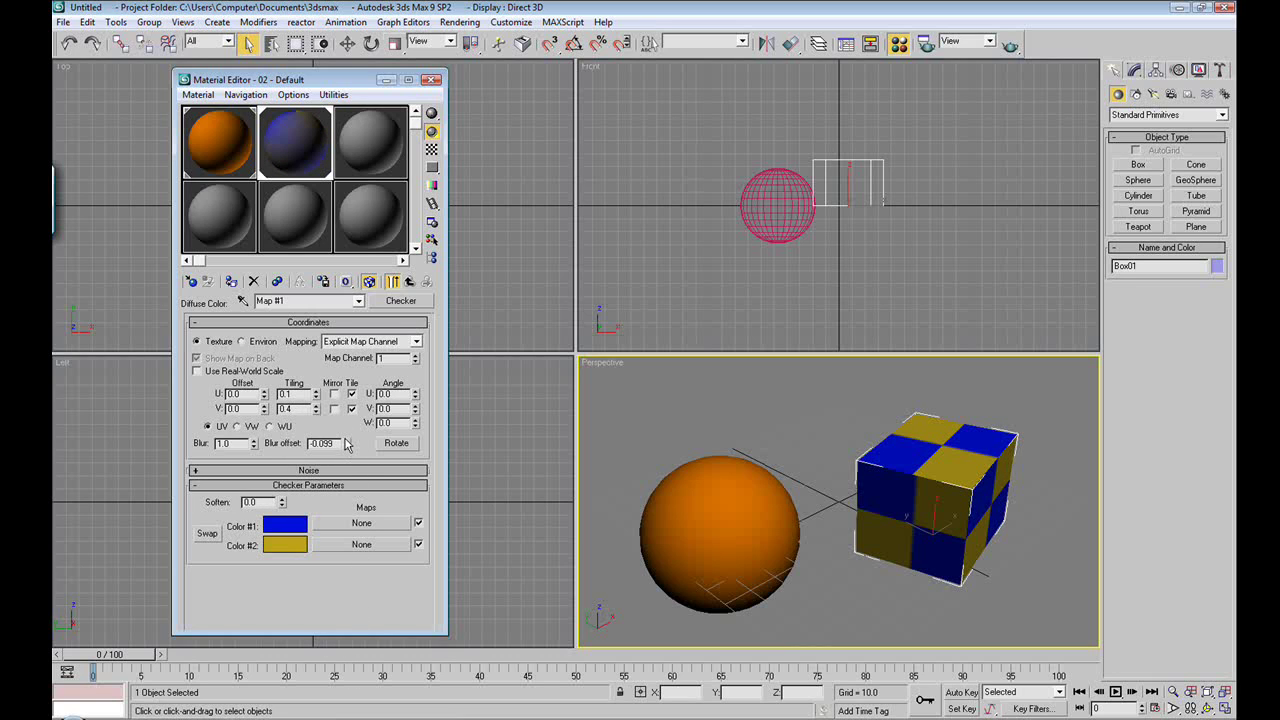
Rotate the checker angles to U 32, V 129 and W 116, checking them in an enlarged map preview.
{"action": "left_click_drag", "start_coordinate": [415, 394], "coordinate": [415, 380]}
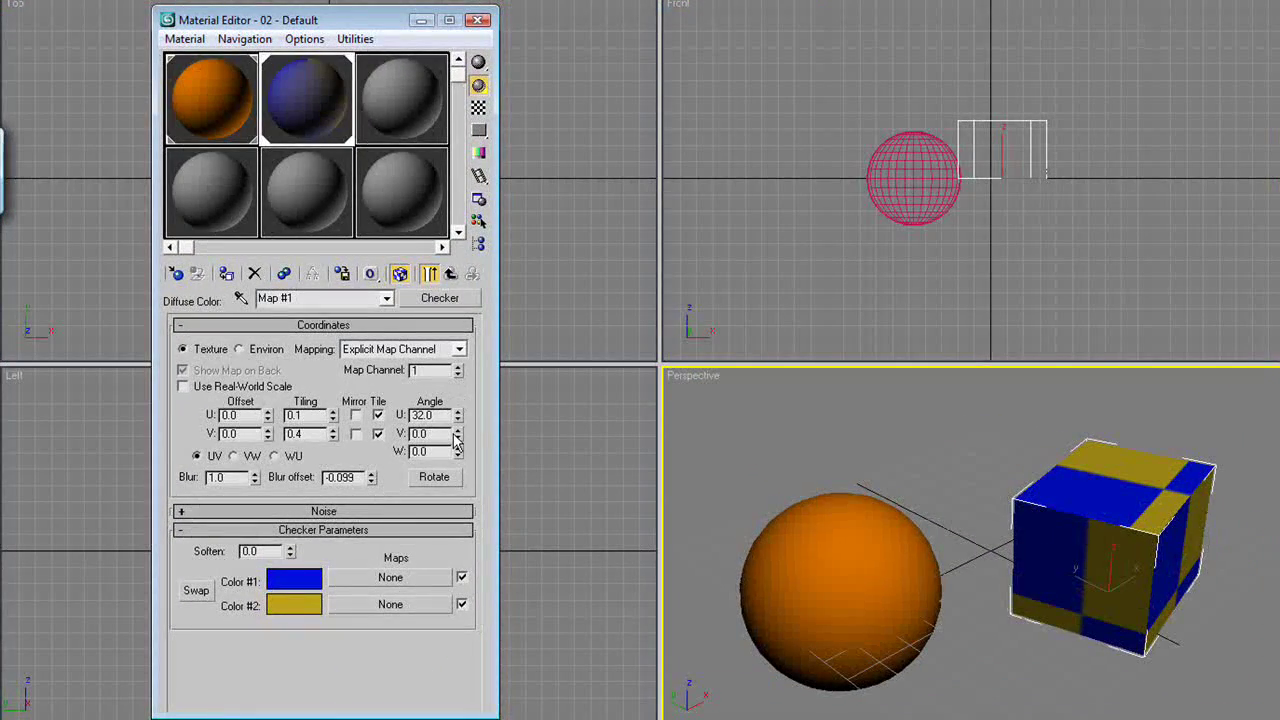
{"action": "left_click_drag", "start_coordinate": [456, 440], "coordinate": [457, 430]}
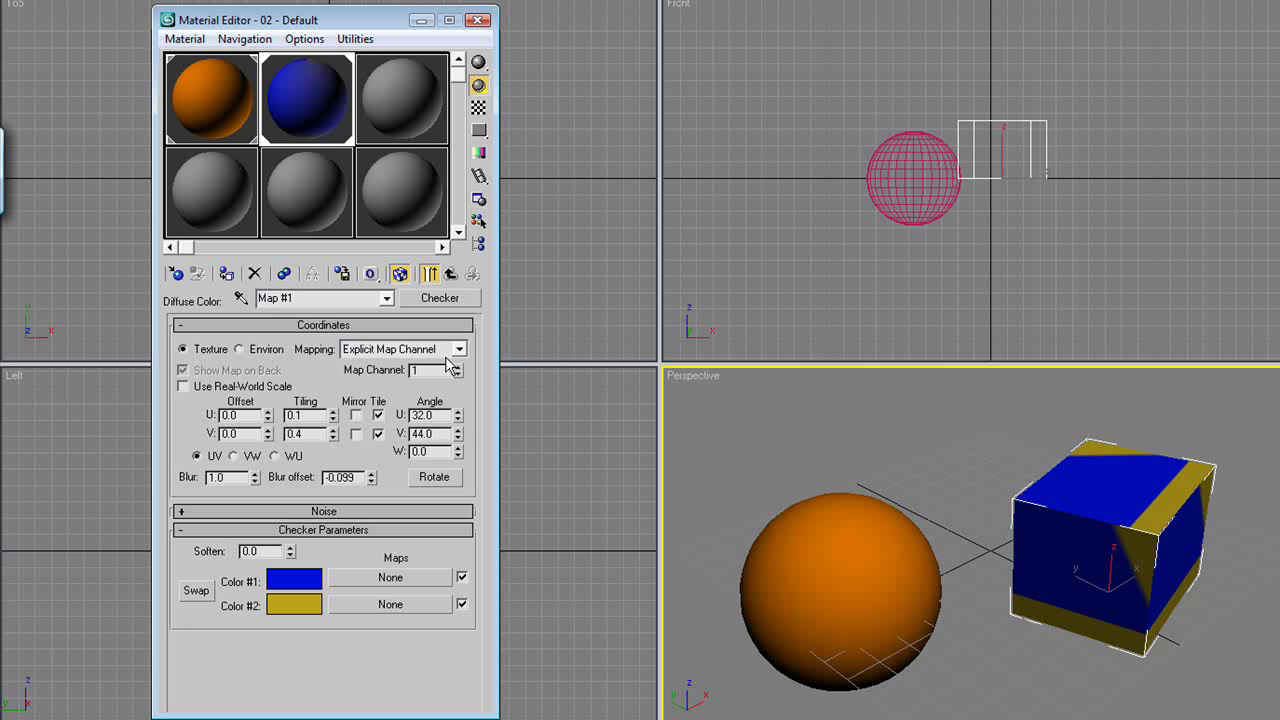
{"action": "double_click", "coordinate": [310, 107]}
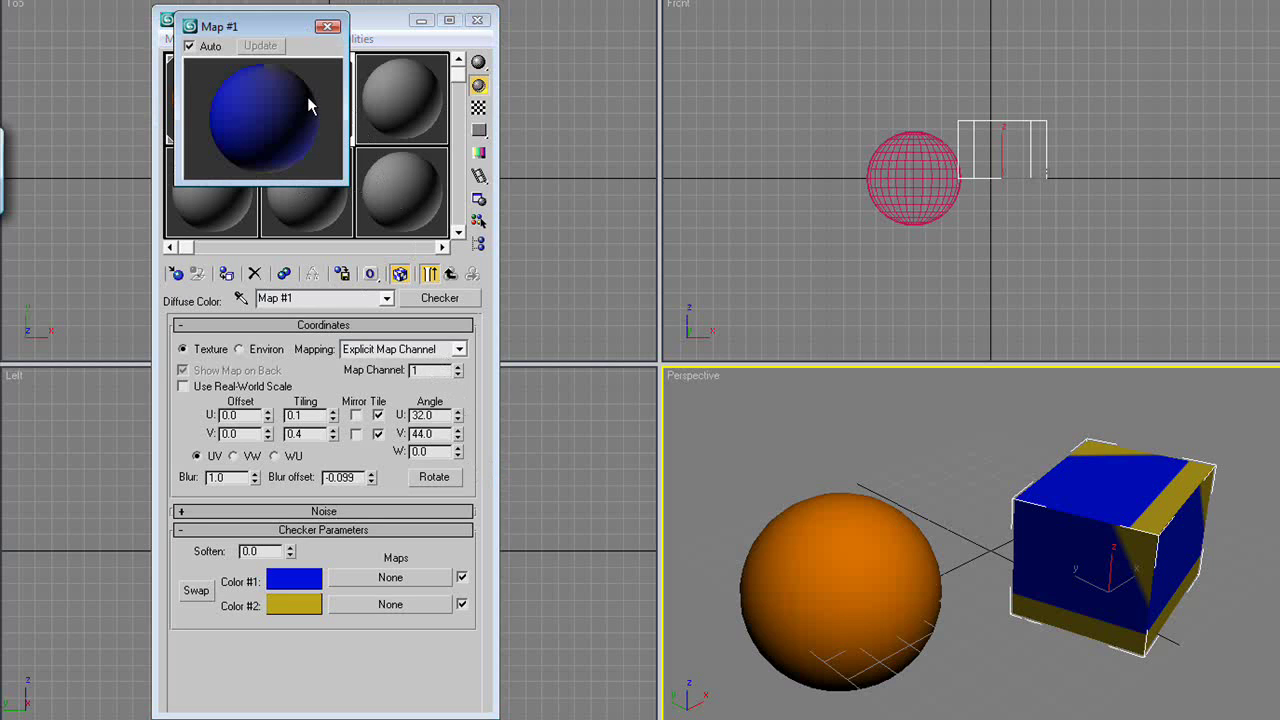
{"action": "left_click_drag", "start_coordinate": [293, 34], "coordinate": [678, 229]}
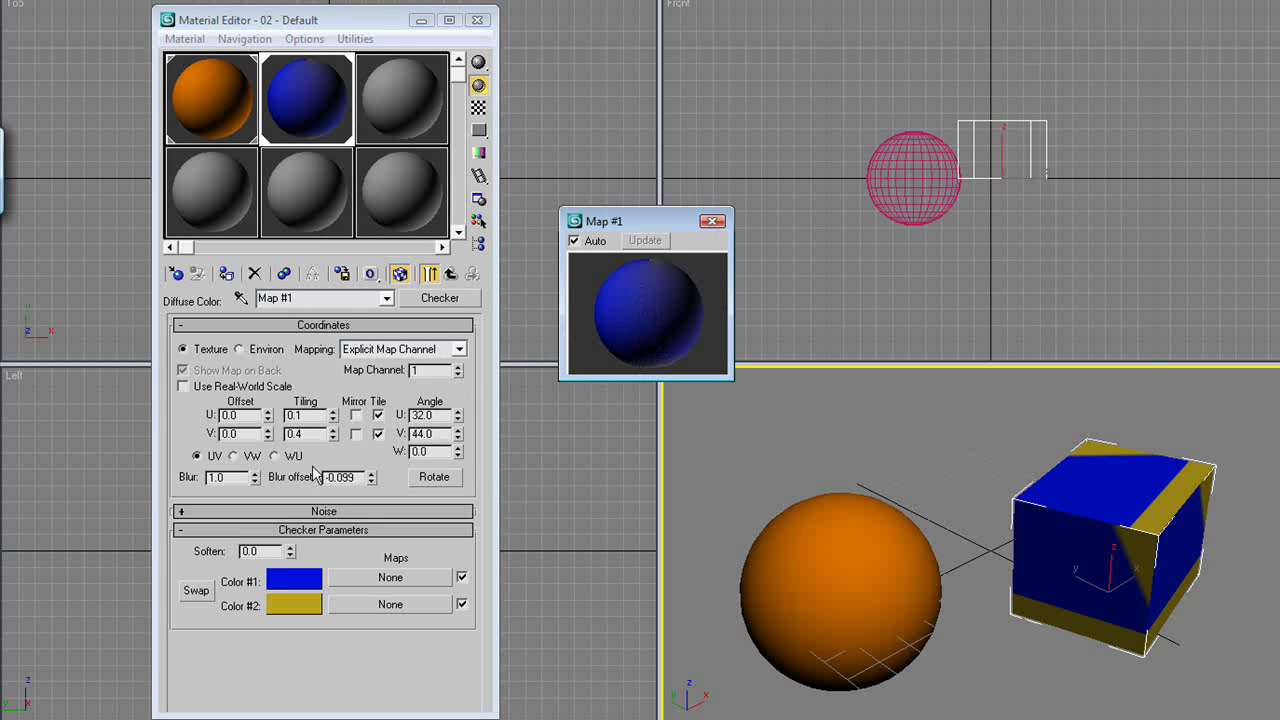
{"action": "mouse_move", "coordinate": [458, 433]}
{"action": "left_mouse_down"}
{"action": "mouse_move", "coordinate": [459, 417]}
{"action": "mouse_move", "coordinate": [459, 446]}
{"action": "left_mouse_up"}
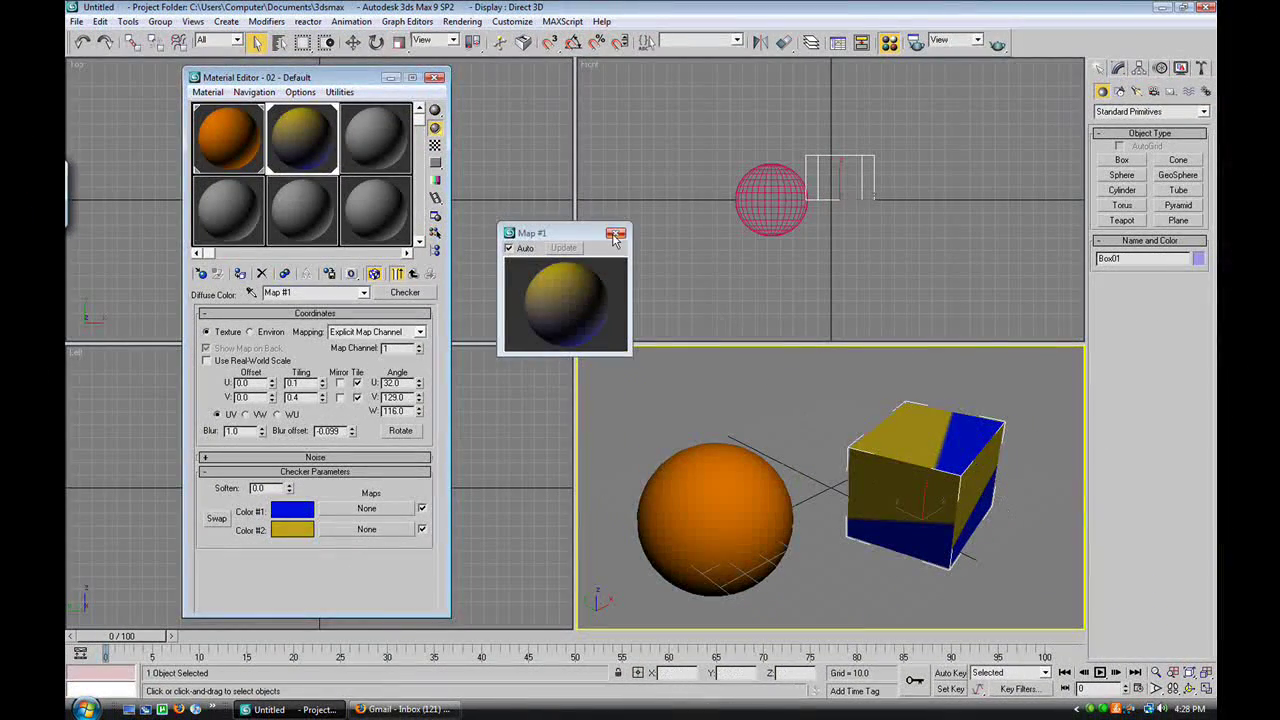
{"action": "left_click", "coordinate": [615, 236]}
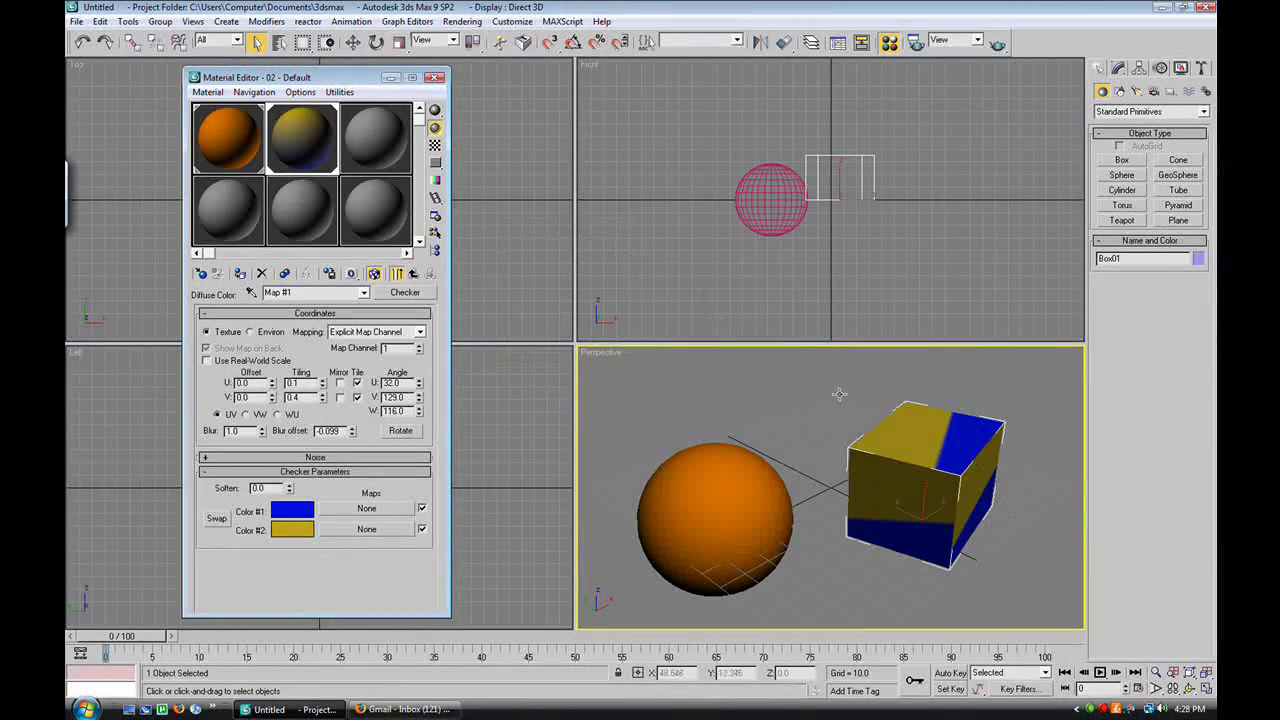
Orbit the Perspective view to inspect the diagonally banded box.
{"action": "left_click", "coordinate": [1188, 690]}
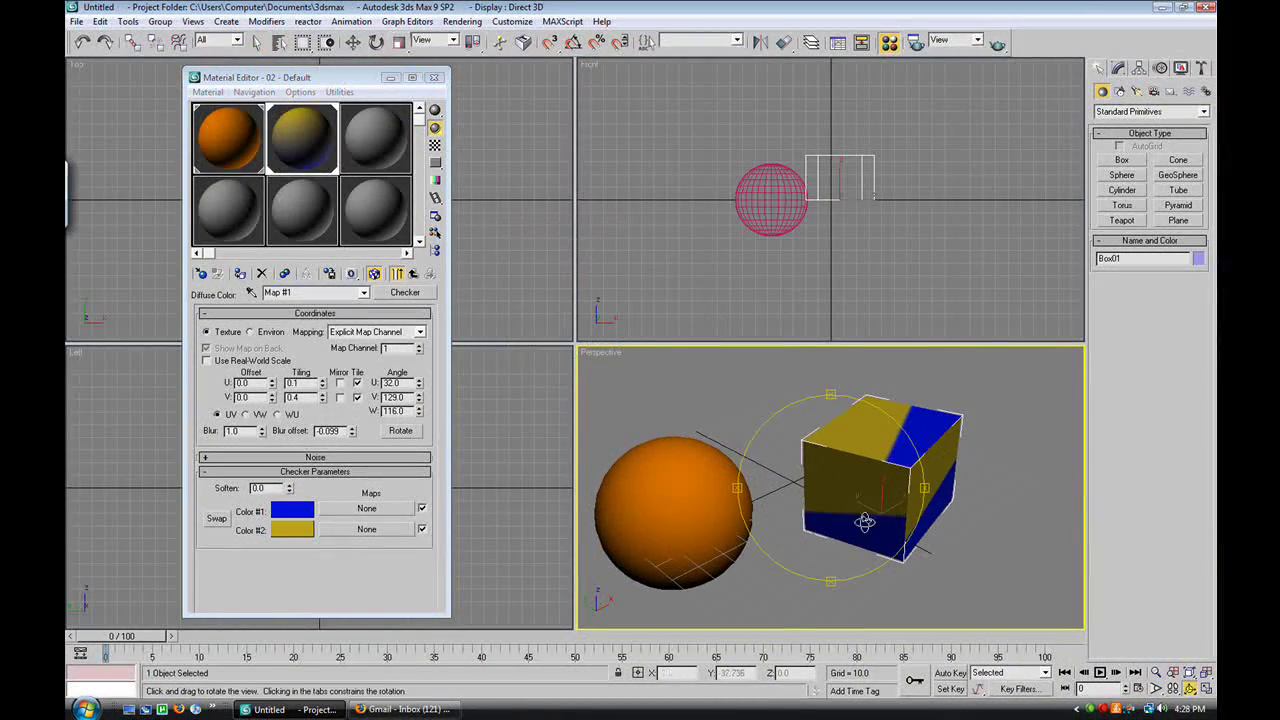
{"action": "left_click_drag", "start_coordinate": [800, 480], "coordinate": [812, 507]}
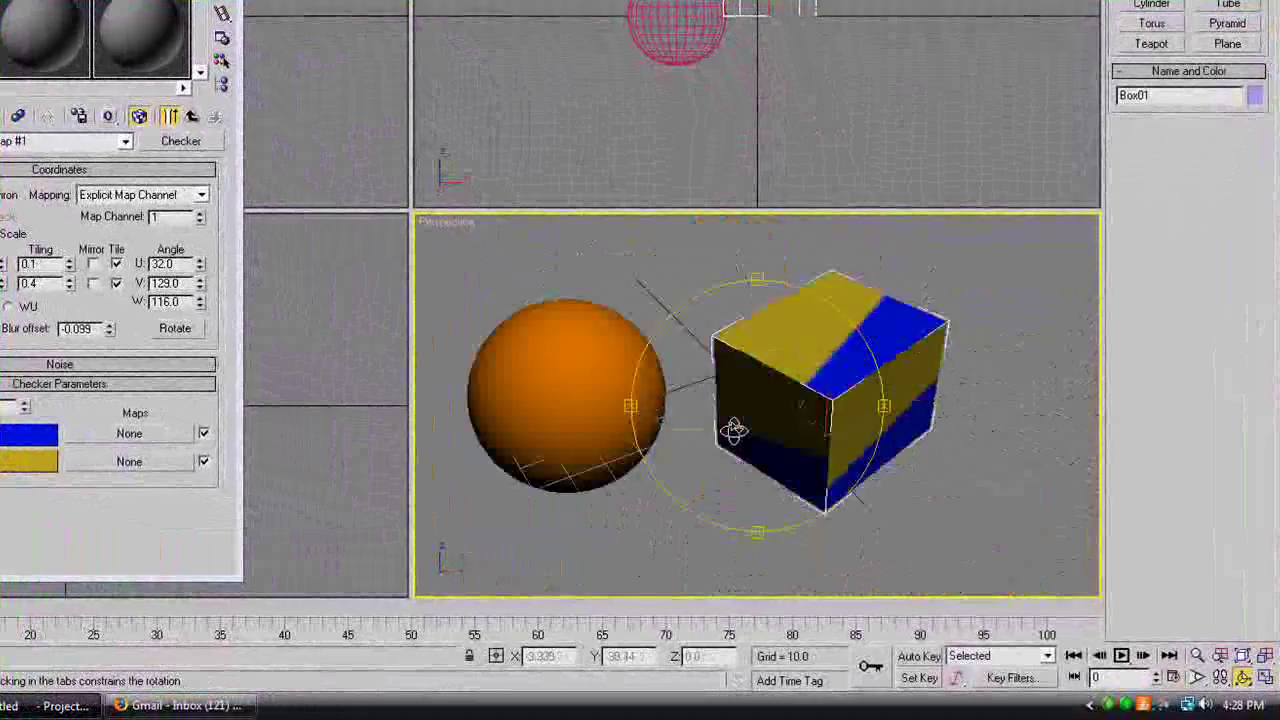
{"action": "left_click_drag", "start_coordinate": [733, 430], "coordinate": [737, 404]}
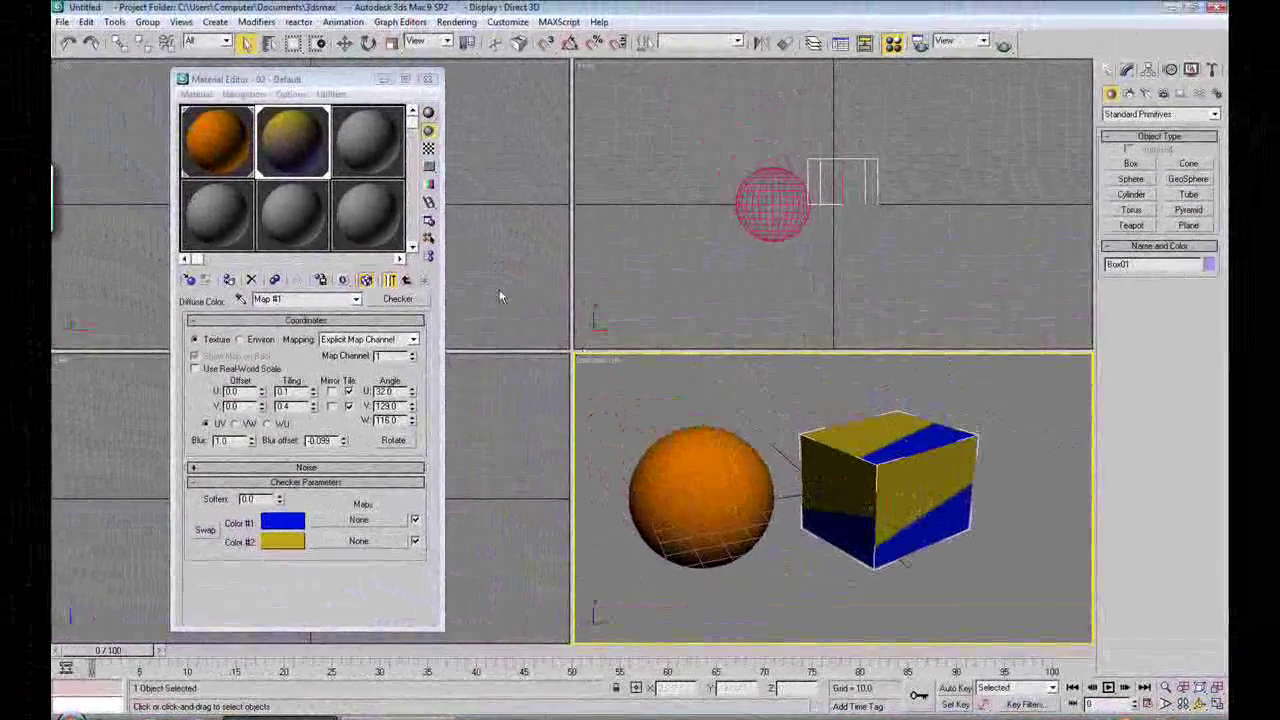
Preview the Combustion, Composite and Flat Mirror maps for the third slot's Diffuse without assigning one.
{"action": "left_click", "coordinate": [357, 144]}
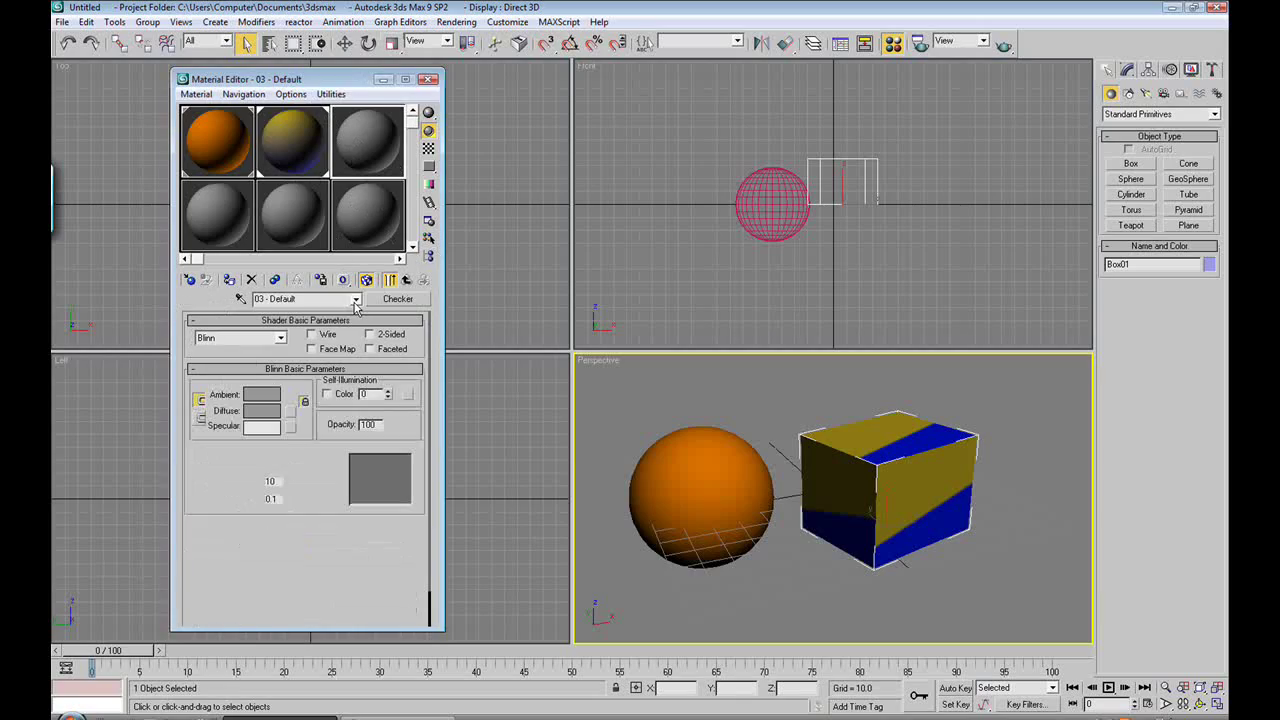
{"action": "left_click", "coordinate": [288, 420]}
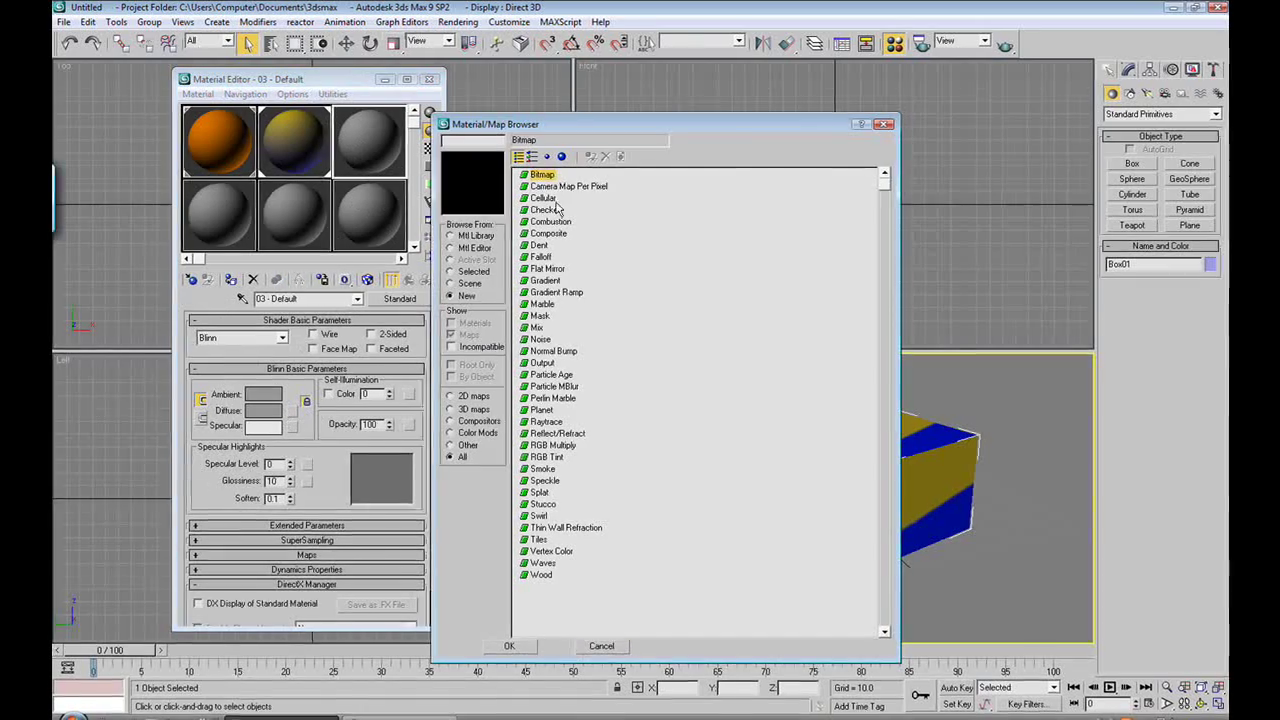
{"action": "left_click", "coordinate": [552, 222]}
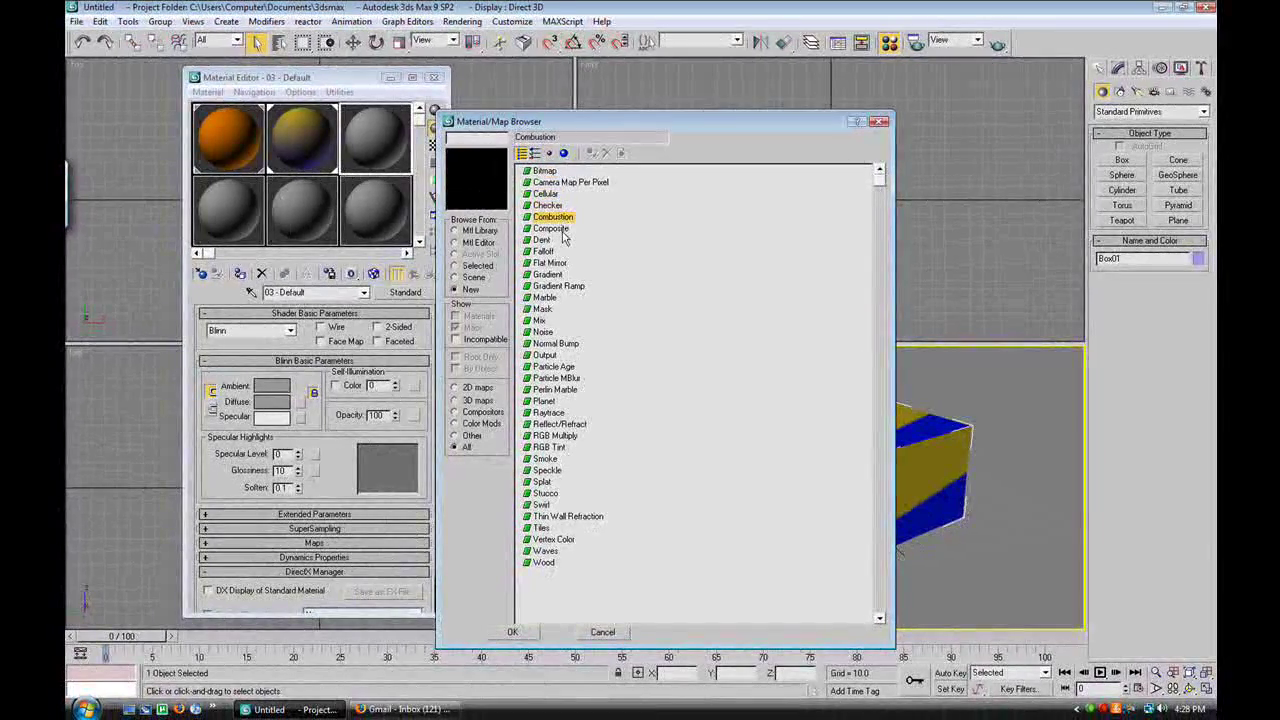
{"action": "left_click", "coordinate": [551, 228]}
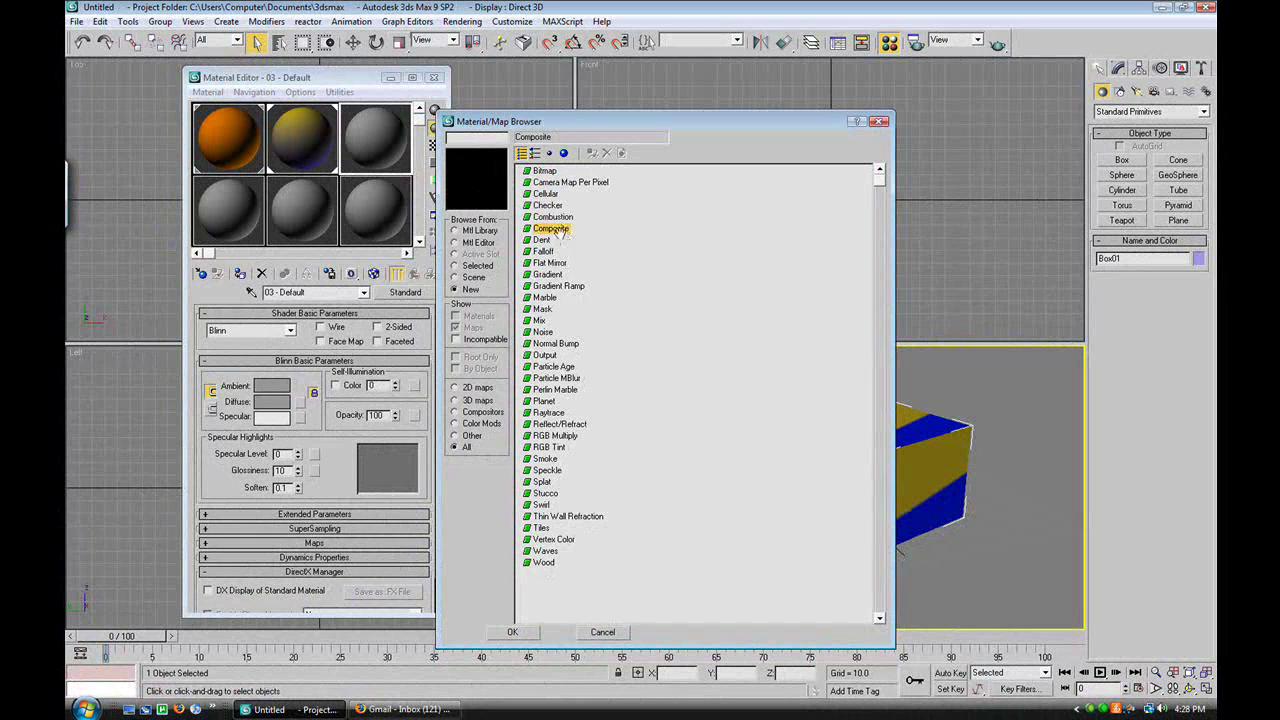
{"action": "left_click", "coordinate": [550, 262]}
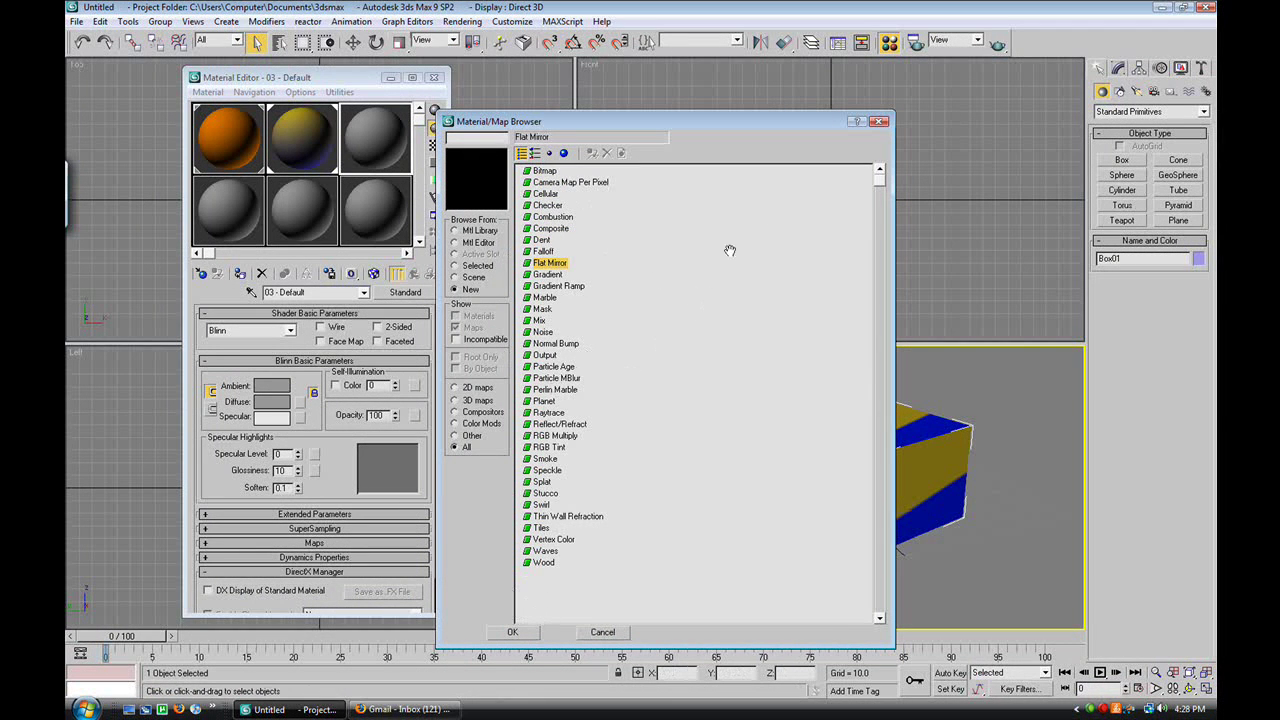
{"action": "left_click", "coordinate": [879, 122]}
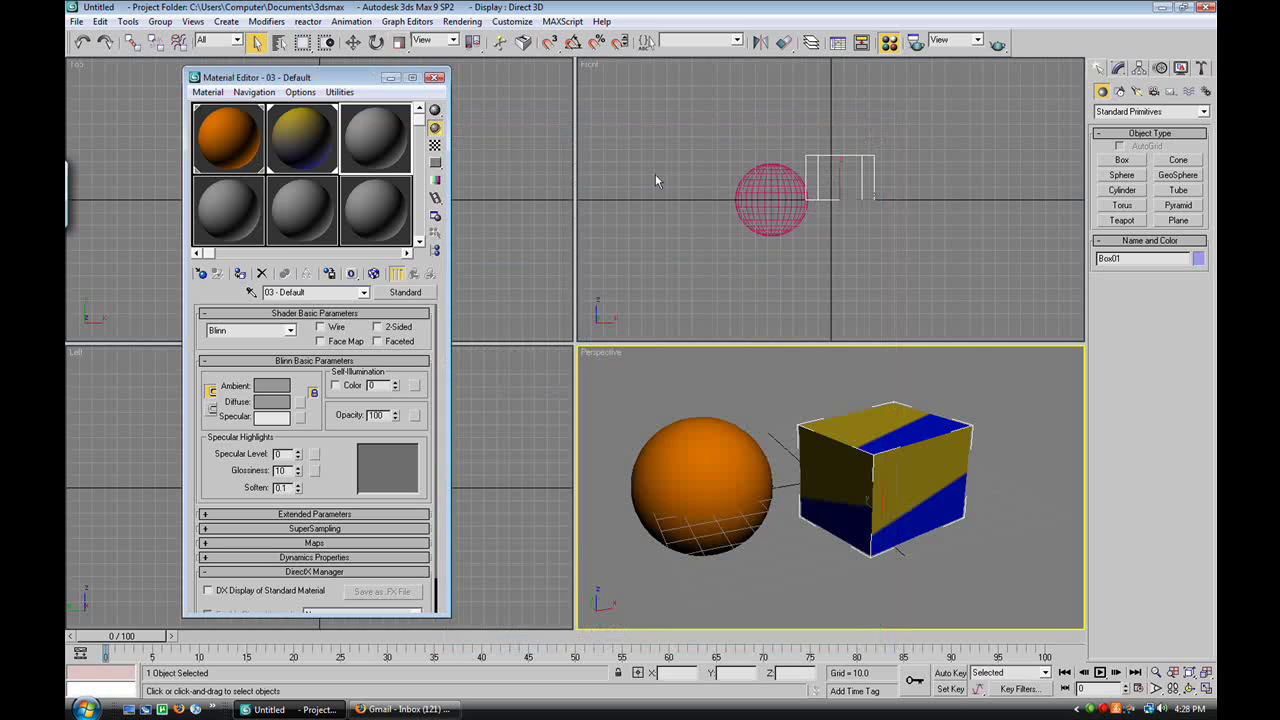
Close the Material Editor and use the viewport navigation control at the bottom right.
{"action": "left_click", "coordinate": [433, 78]}
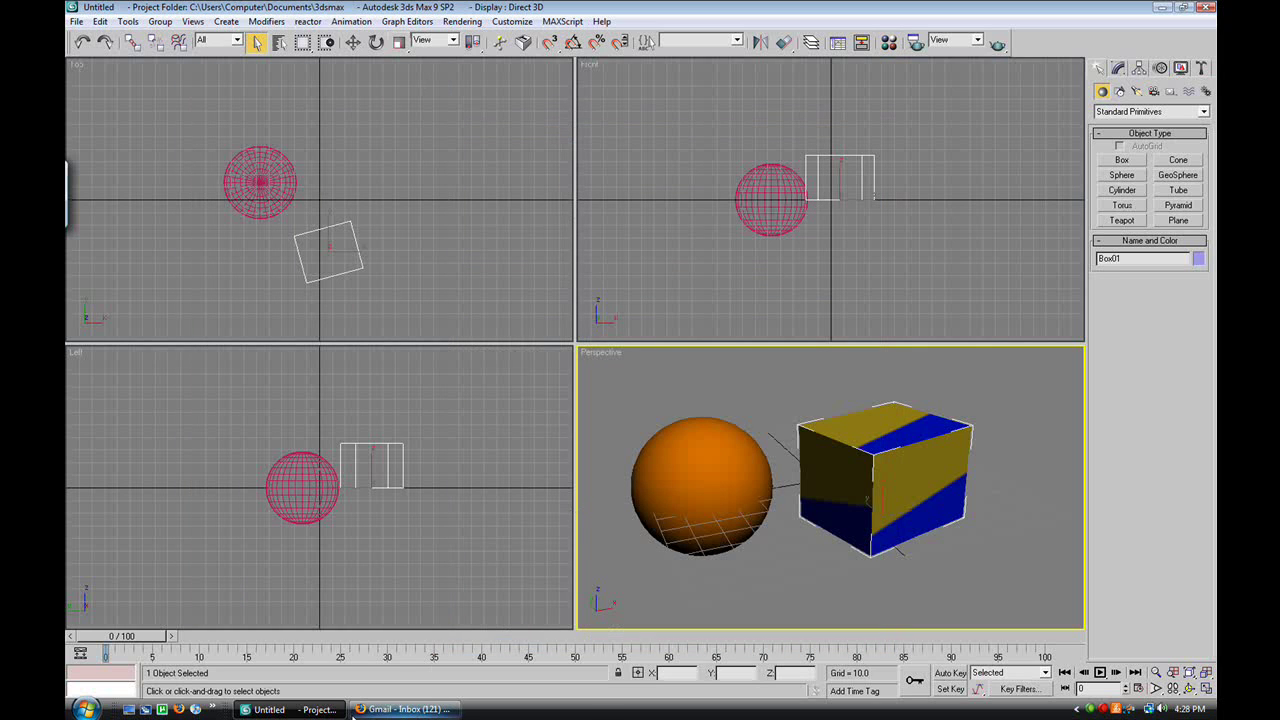
{"action": "left_click", "coordinate": [1099, 709]}
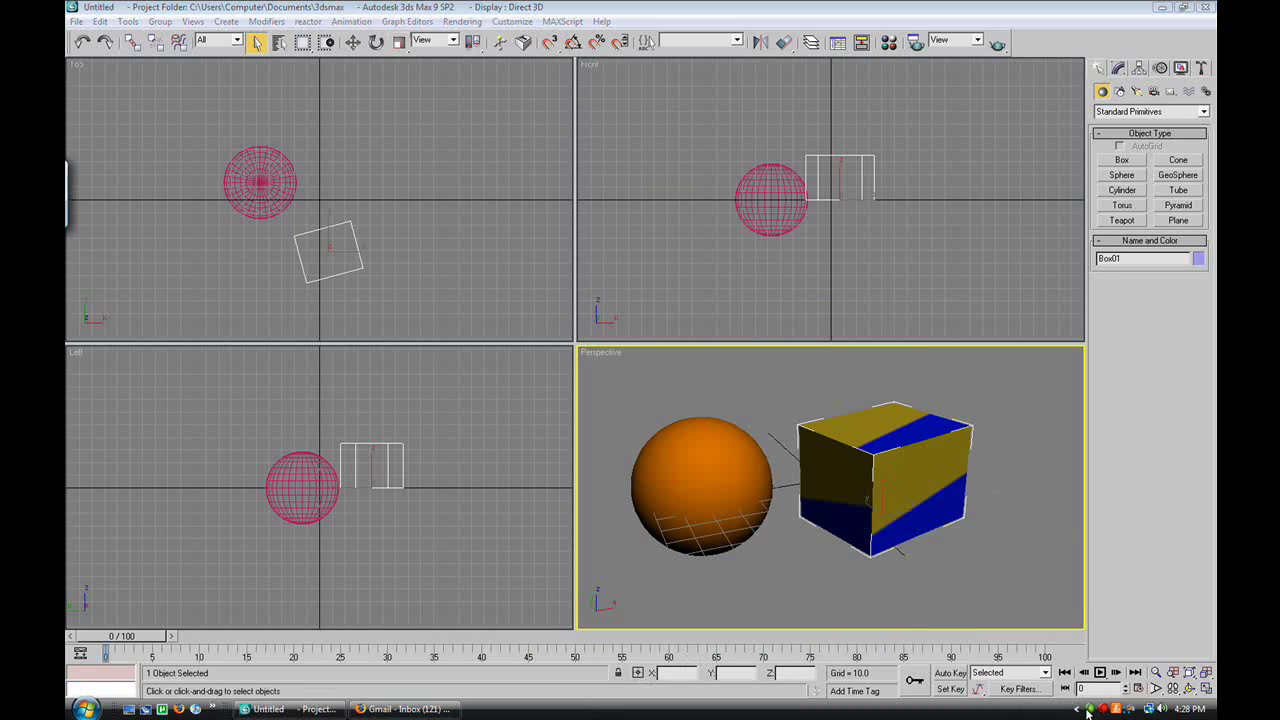
{"action": "left_click", "coordinate": [1099, 708]}
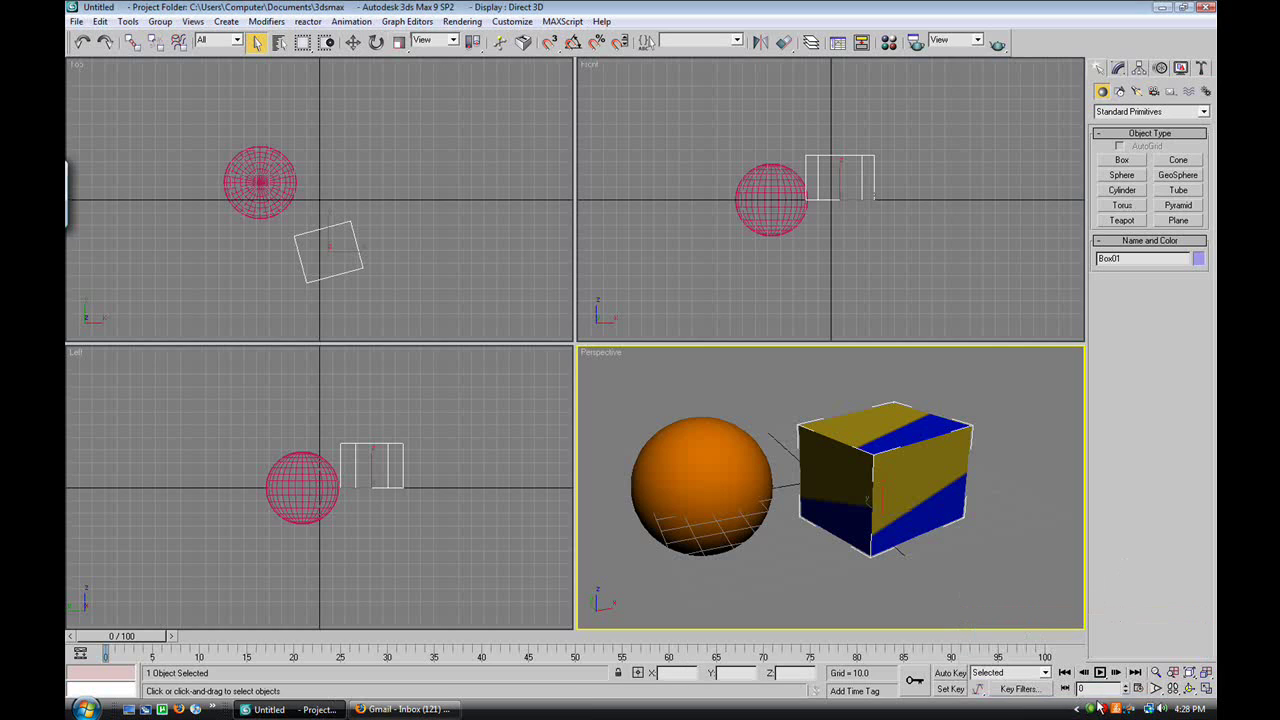
{"action": "double_click", "coordinate": [1100, 709]}
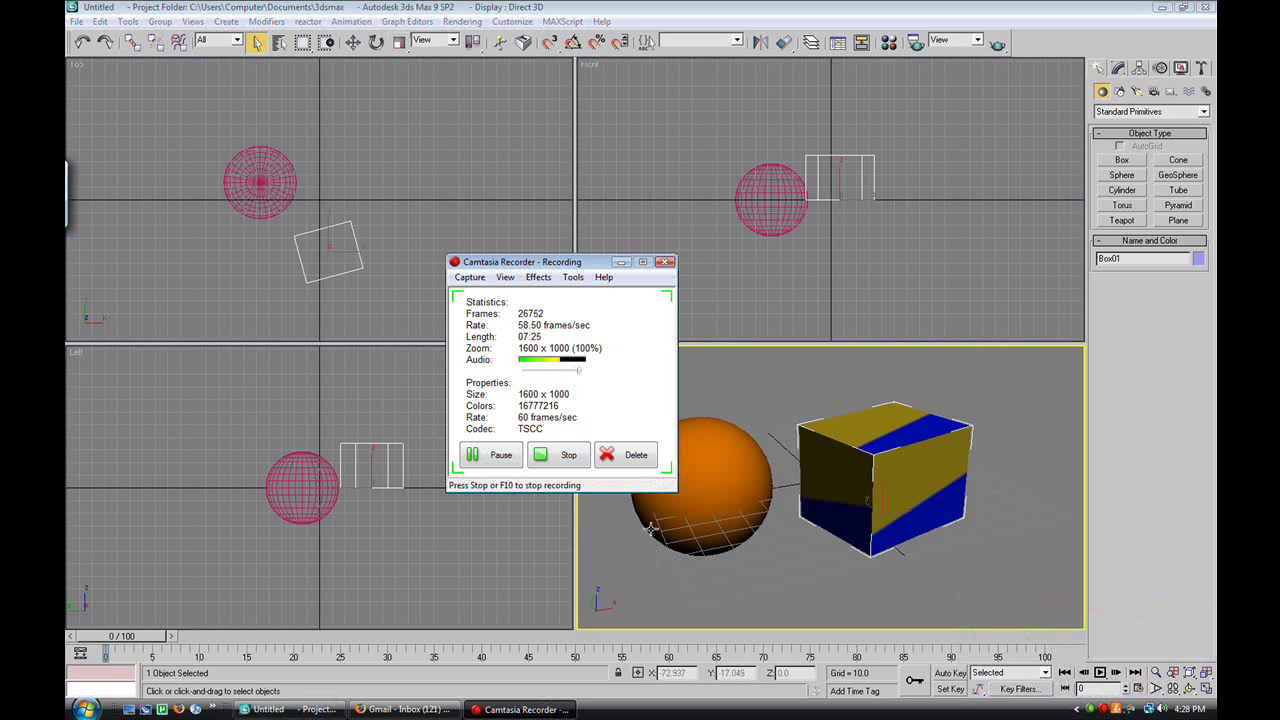